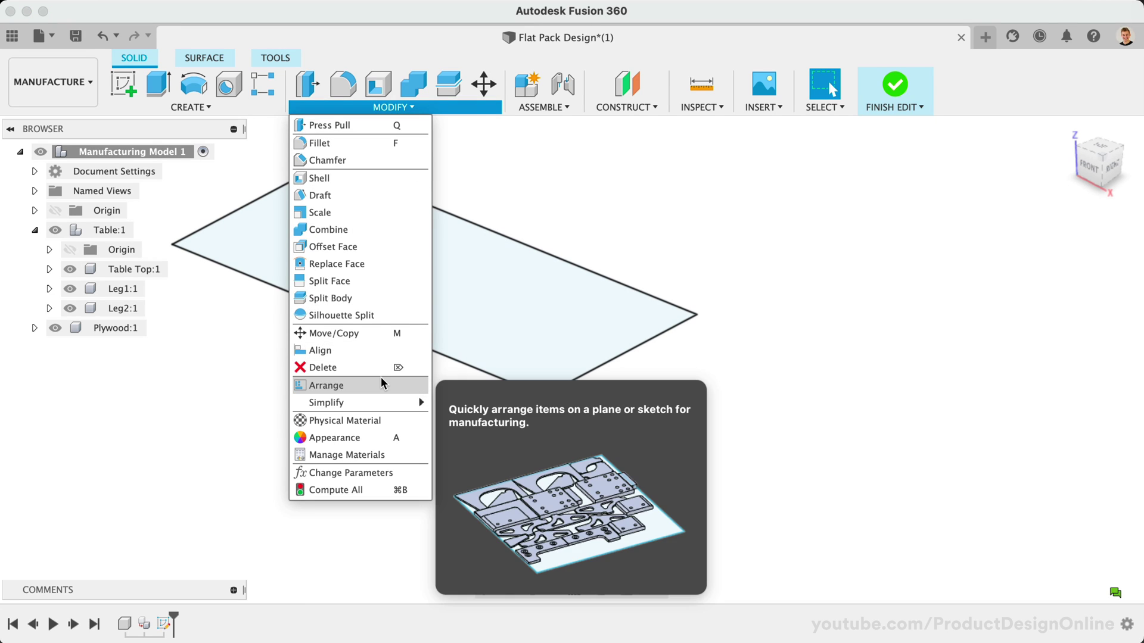
Step: Arrange Table Top, Leg2 and Leg1 flat on the Plywood plane, then finish the edit
{"action": "left_click", "coordinate": [382, 383]}
{"action": "left_click", "coordinate": [615, 420]}
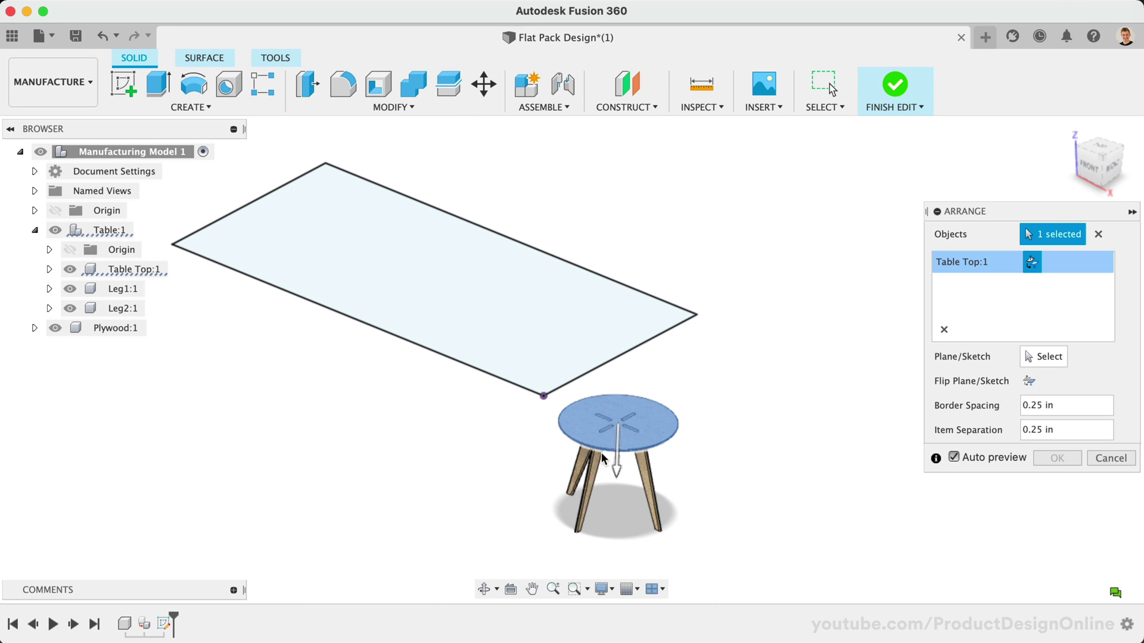
{"action": "left_click", "coordinate": [582, 469]}
{"action": "left_click", "coordinate": [582, 469]}
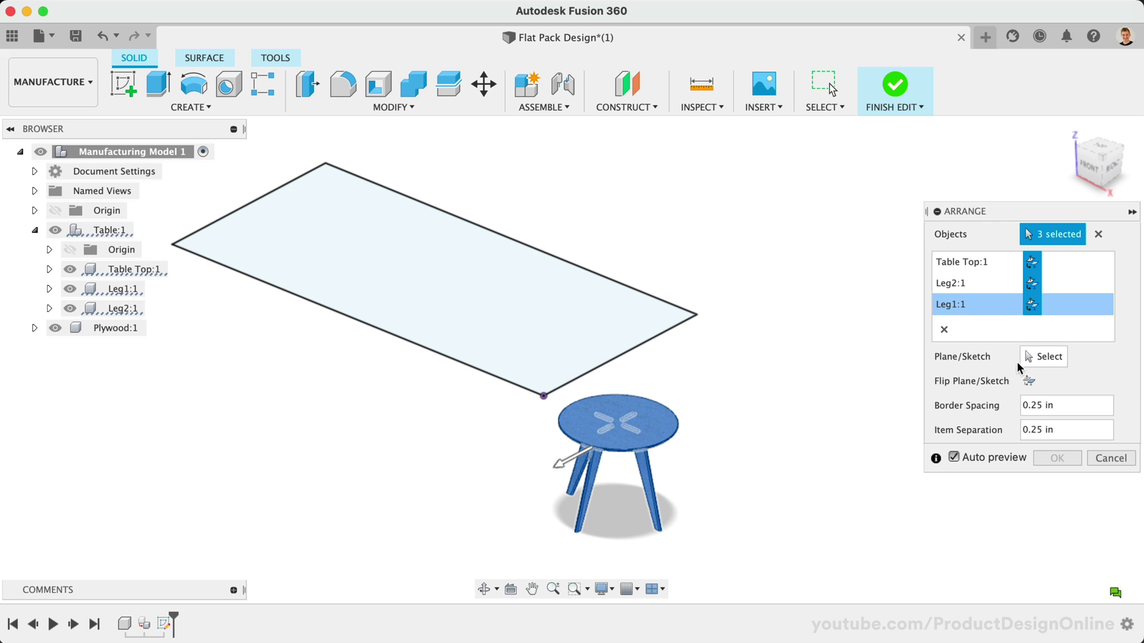
{"action": "left_click", "coordinate": [1042, 357]}
{"action": "left_click", "coordinate": [633, 340]}
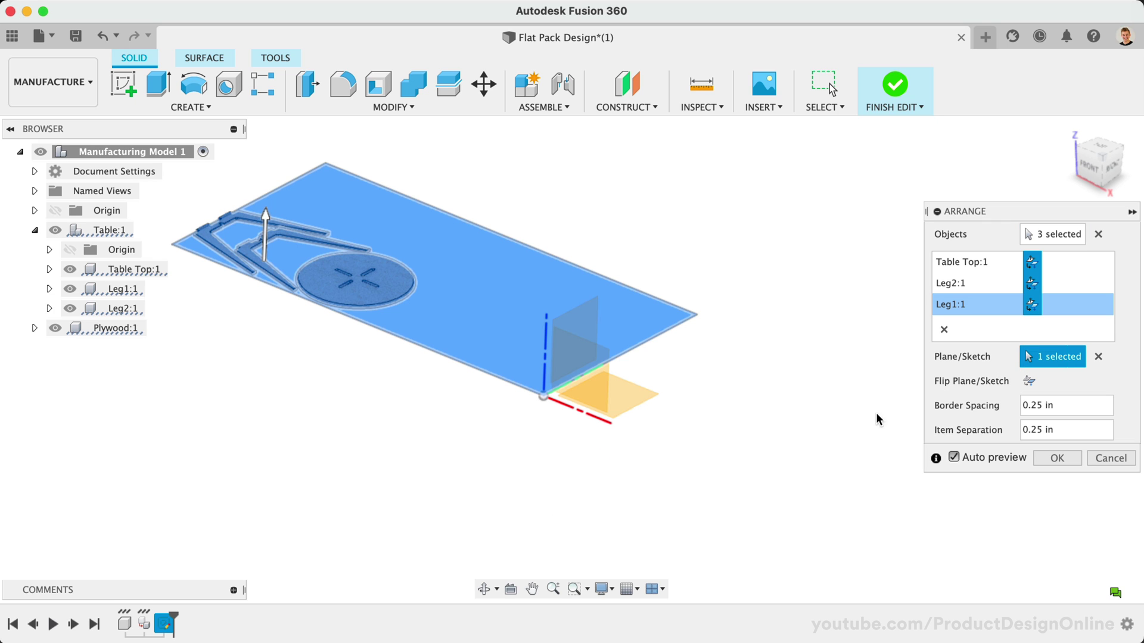
{"action": "left_click", "coordinate": [1055, 460]}
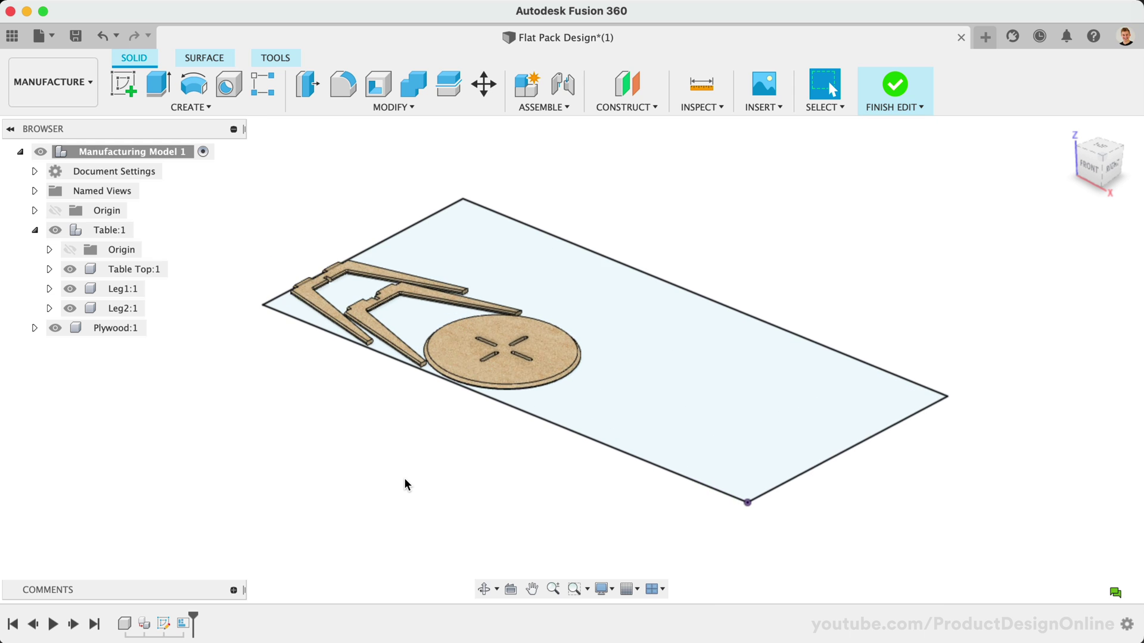
{"action": "left_click", "coordinate": [894, 86]}
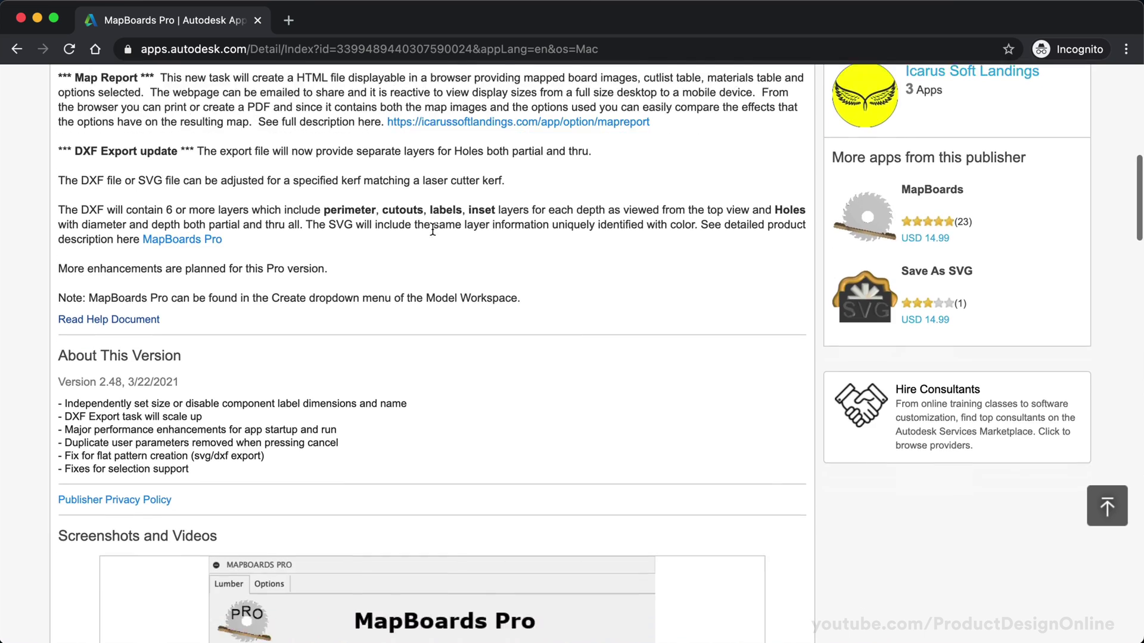
{"action": "scroll", "coordinate": [433, 233], "scroll_direction": "down", "scroll_amount": 5}
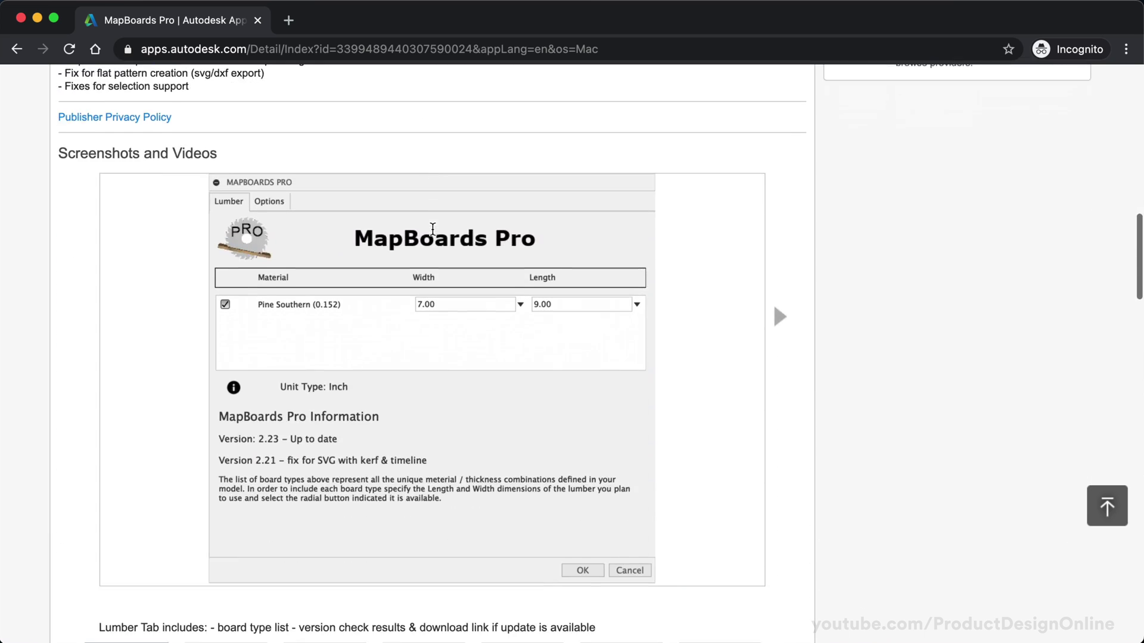
{"action": "scroll", "coordinate": [433, 235], "scroll_direction": "down", "scroll_amount": 5}
{"action": "scroll", "coordinate": [433, 235], "scroll_direction": "down", "scroll_amount": 5}
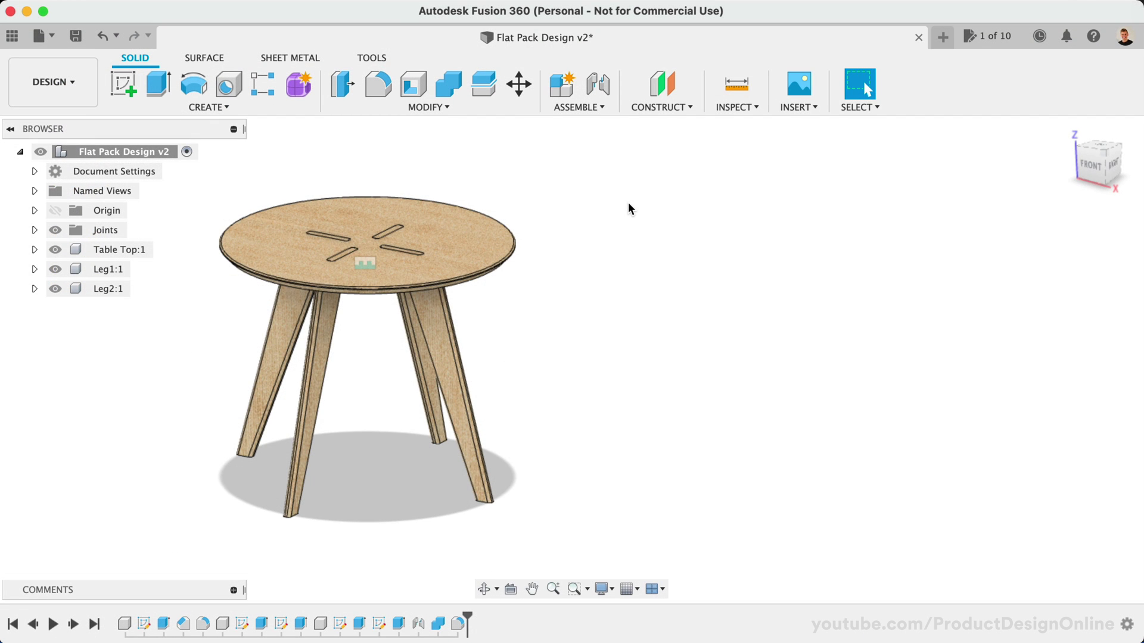
{"action": "left_click", "coordinate": [384, 63]}
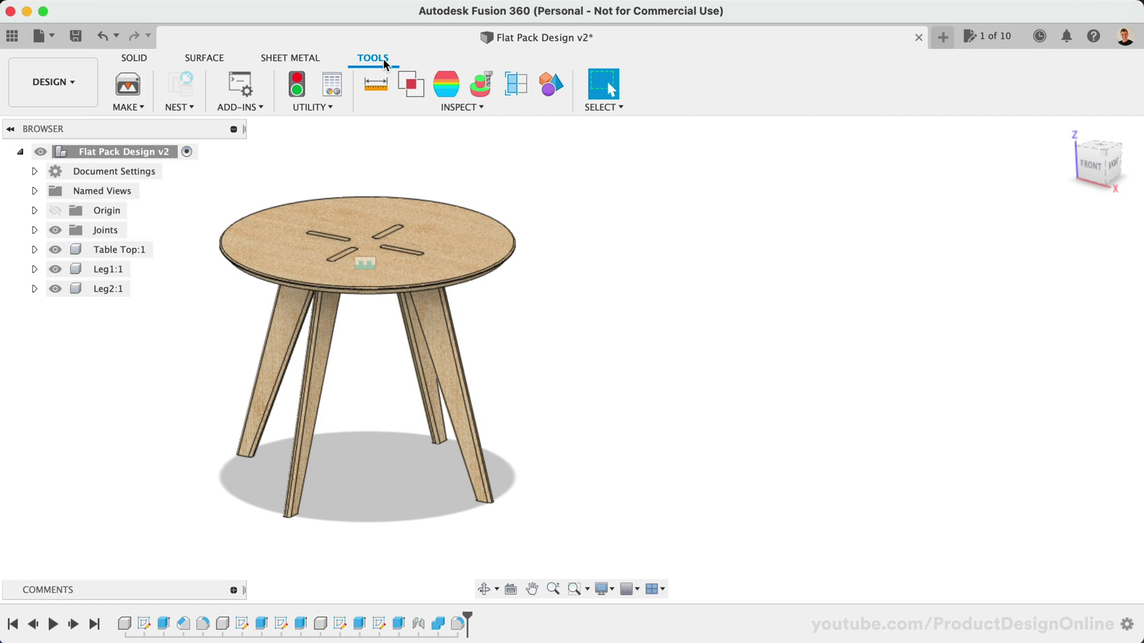
{"action": "left_click", "coordinate": [229, 82]}
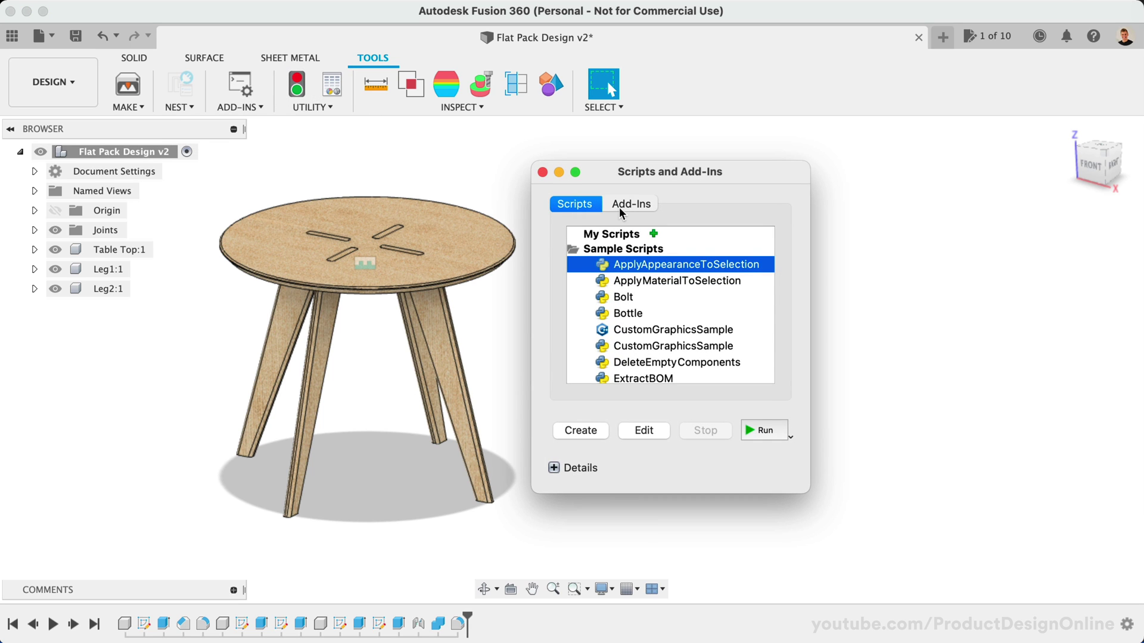
{"action": "left_click", "coordinate": [620, 206]}
{"action": "left_click", "coordinate": [688, 283]}
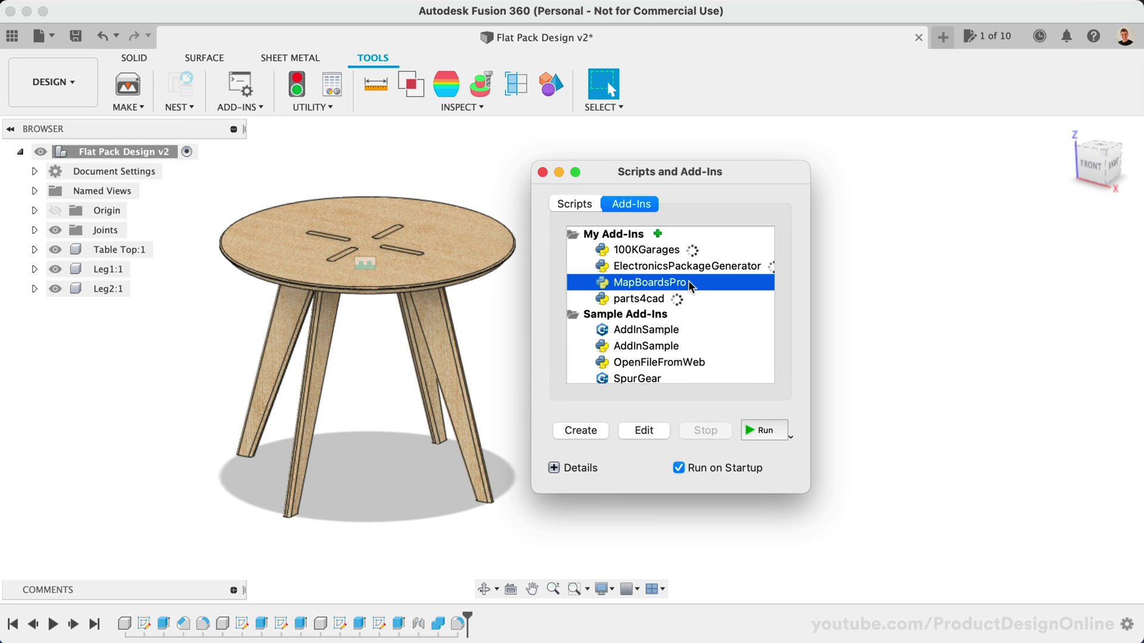
{"action": "left_click", "coordinate": [756, 433]}
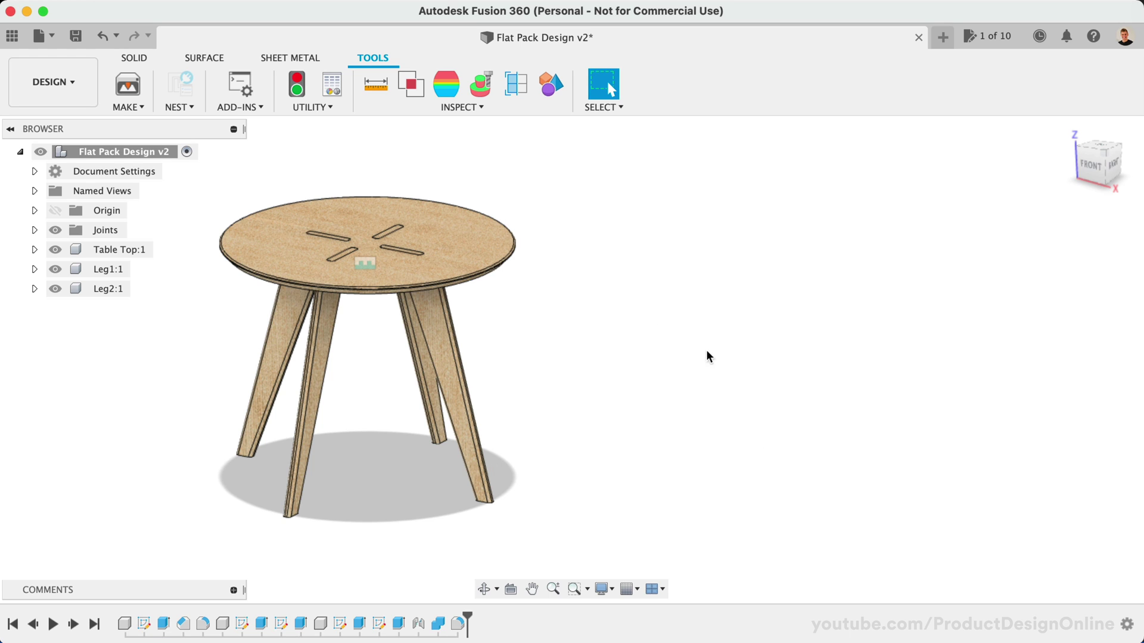
{"action": "left_click", "coordinate": [135, 58]}
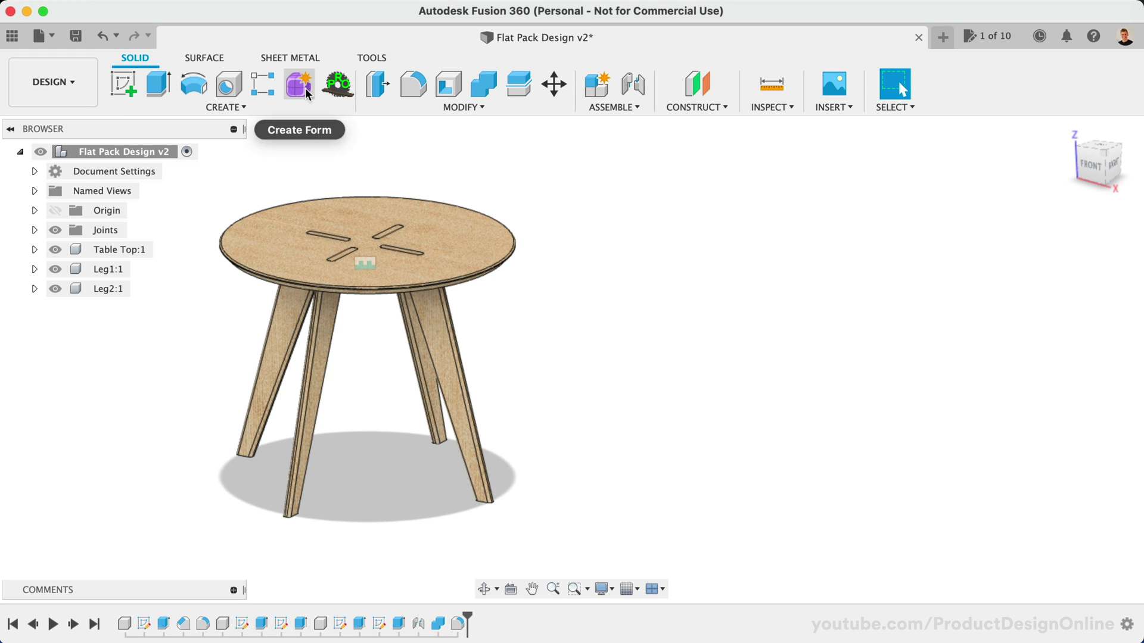
{"action": "left_click", "coordinate": [226, 107]}
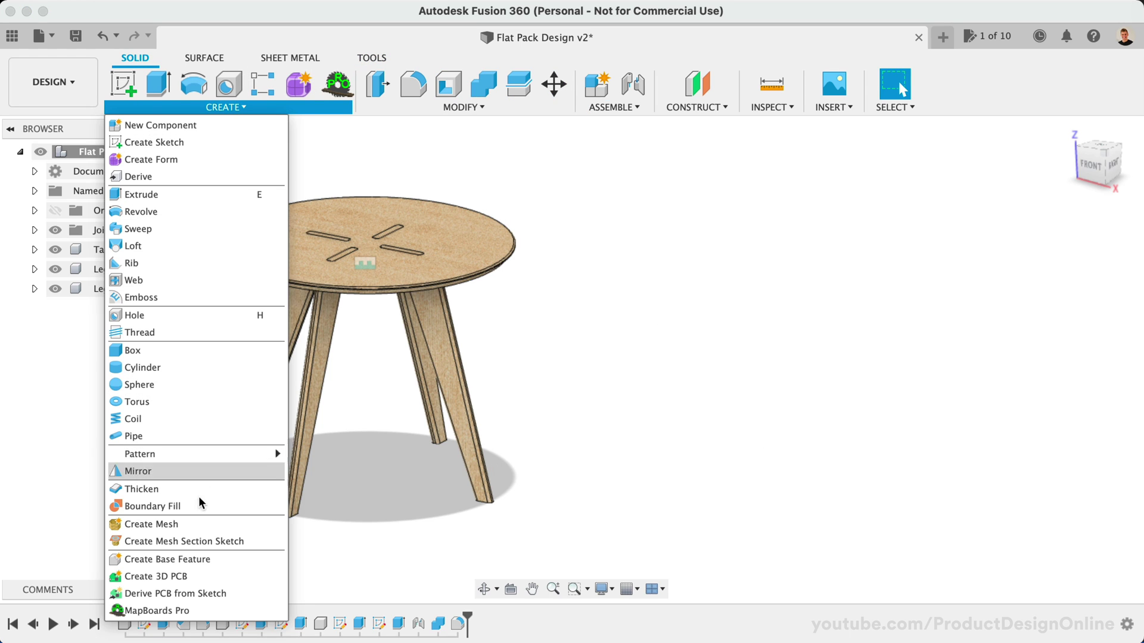
{"action": "left_click", "coordinate": [619, 247]}
{"action": "right_click", "coordinate": [619, 248]}
{"action": "left_click", "coordinate": [641, 448]}
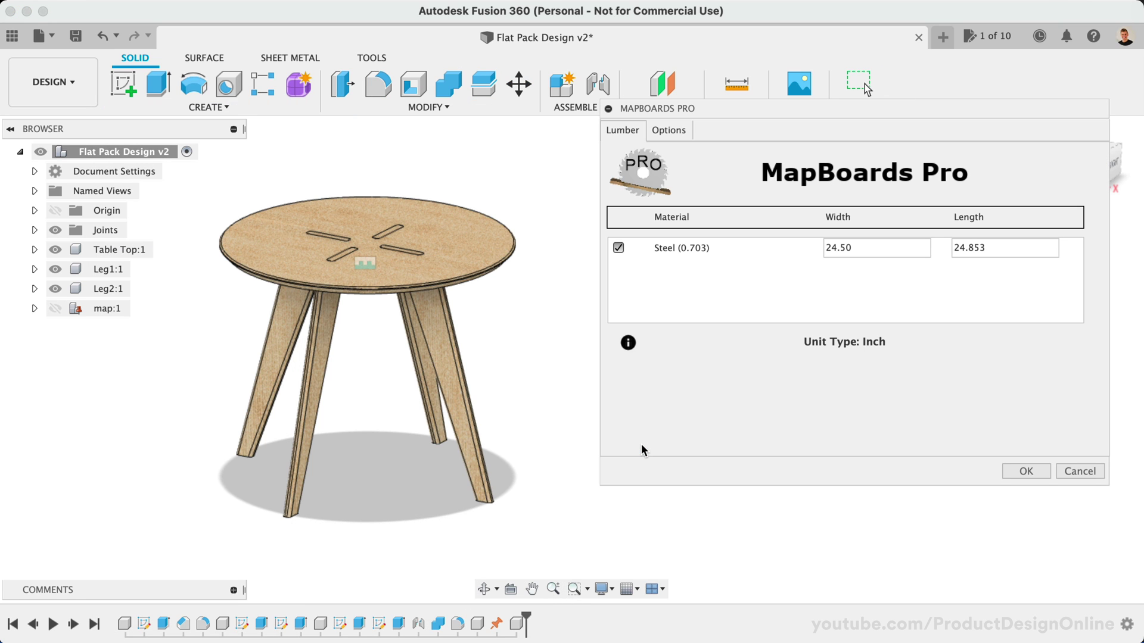
Step: Select the board Width and Length values, then enable Use Appearance for Material Type
{"action": "left_click_drag", "start_coordinate": [813, 115], "coordinate": [793, 165]}
{"action": "left_click", "coordinate": [836, 286]}
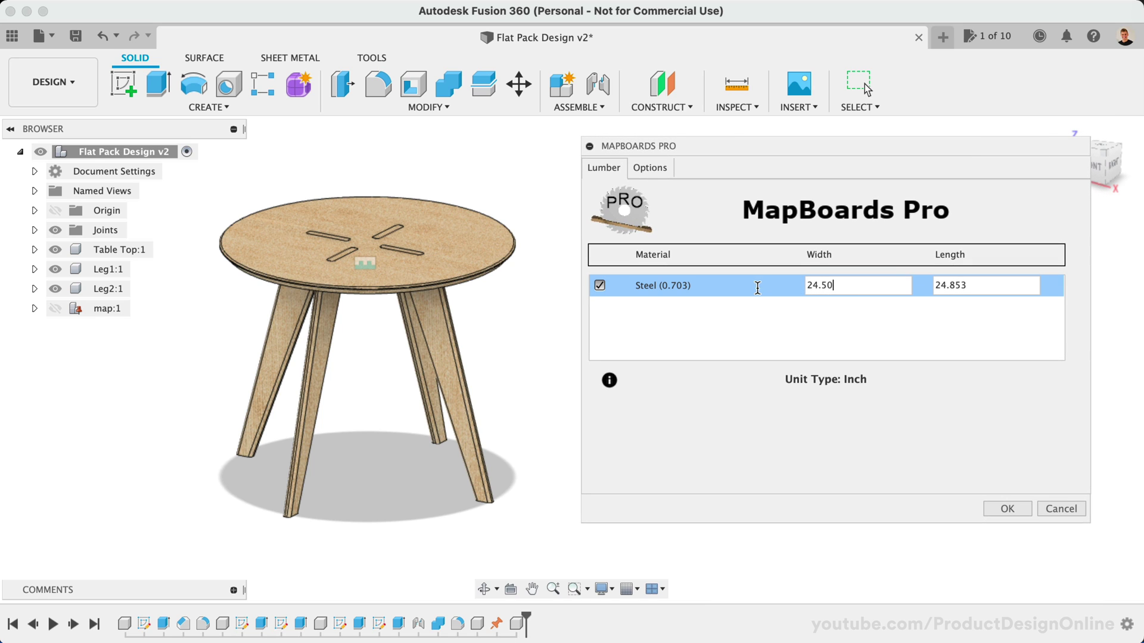
{"action": "double_click", "coordinate": [811, 285]}
{"action": "type", "text": "18"}
{"action": "double_click", "coordinate": [944, 286]}
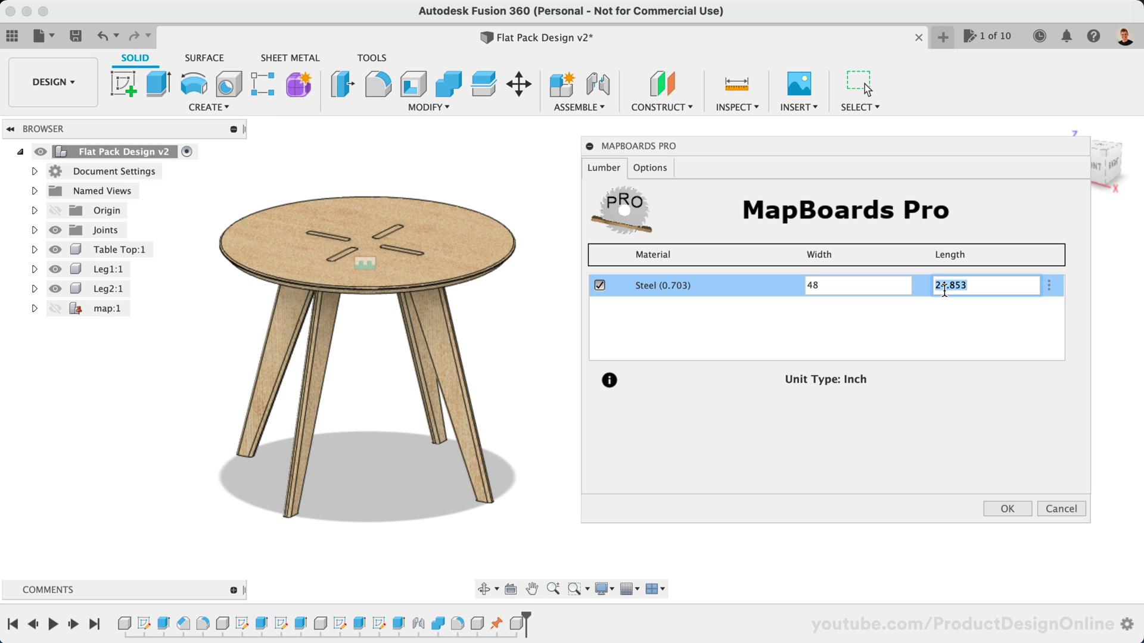
{"action": "type", "text": "96"}
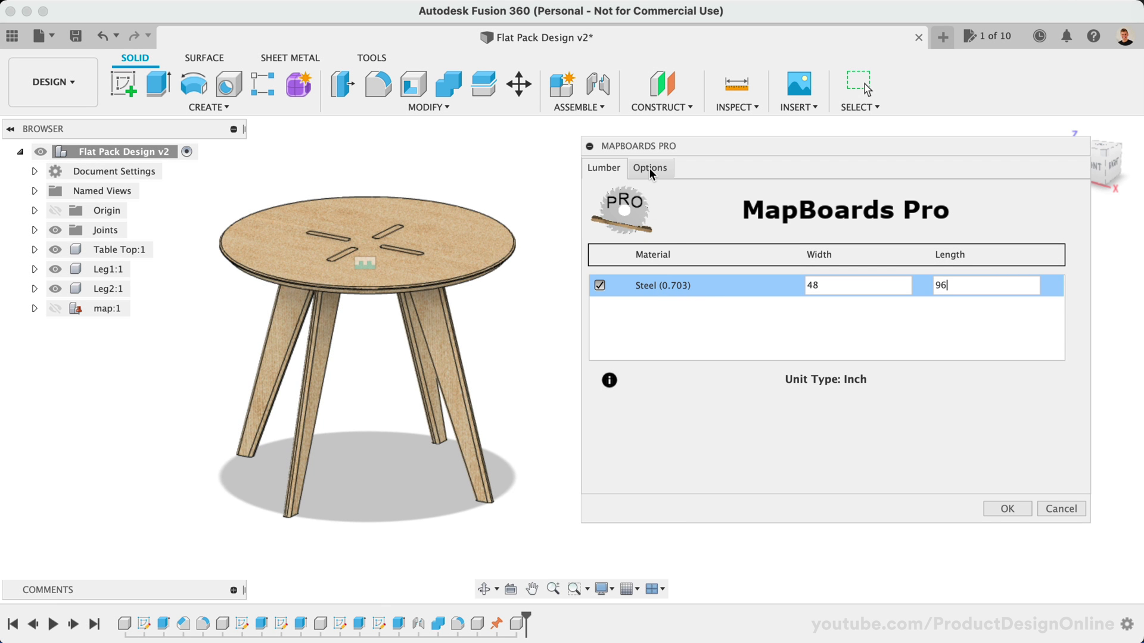
{"action": "left_click", "coordinate": [651, 174]}
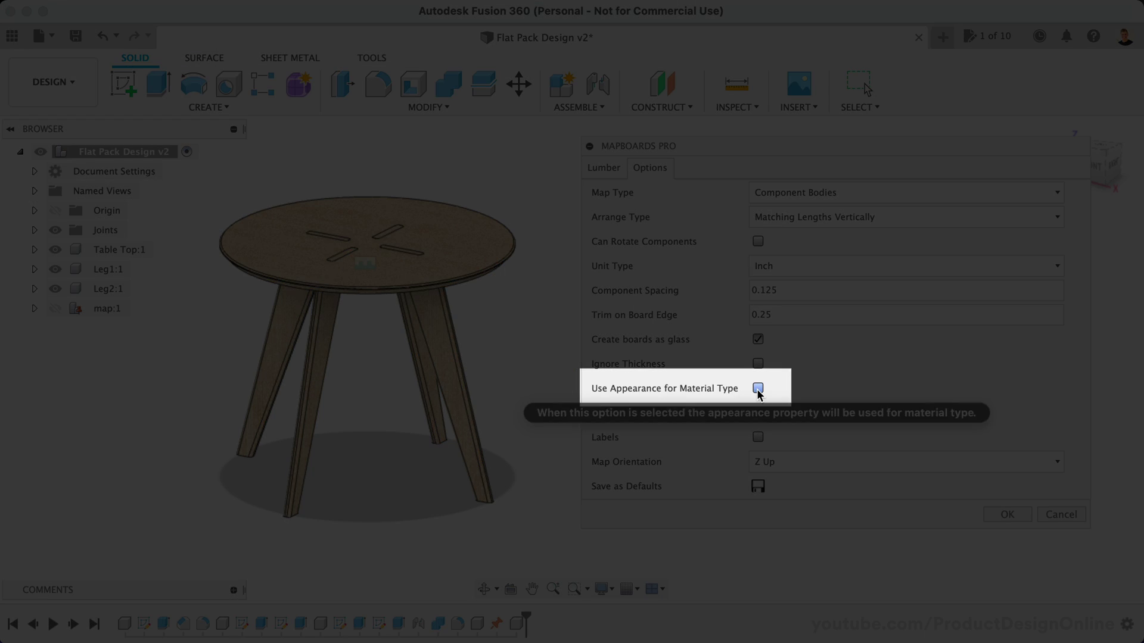
{"action": "left_click", "coordinate": [757, 389]}
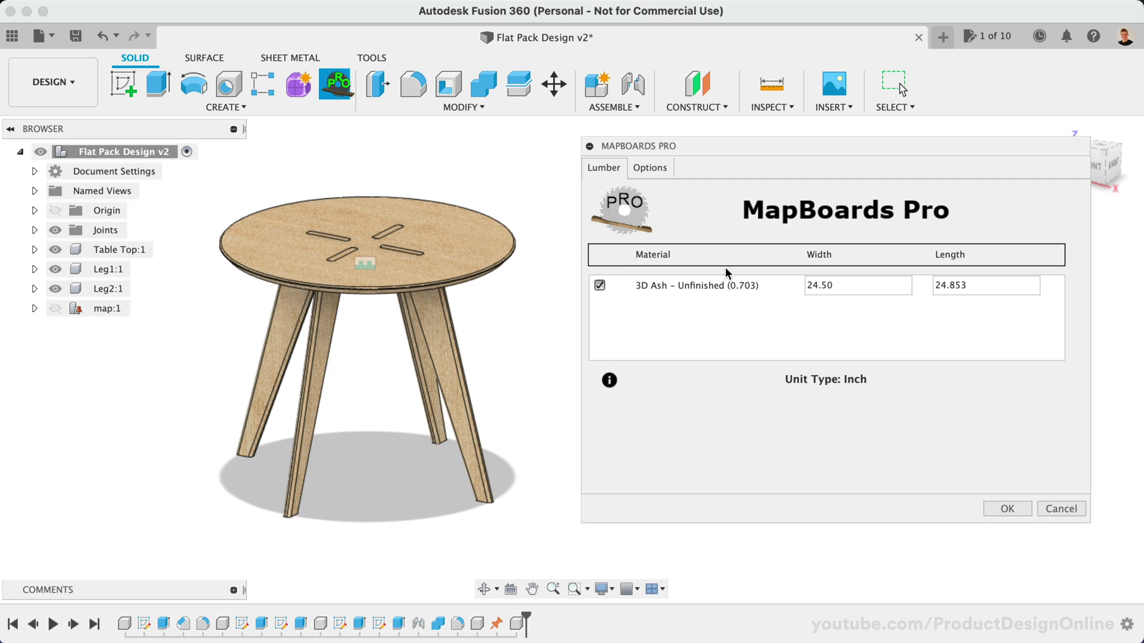
Step: Enter Width 48 and Length 96 for 3D Ash – Unfinished, toggling its checkbox off and on
{"action": "left_click", "coordinate": [842, 286]}
{"action": "left_click_drag", "start_coordinate": [844, 284], "coordinate": [801, 282]}
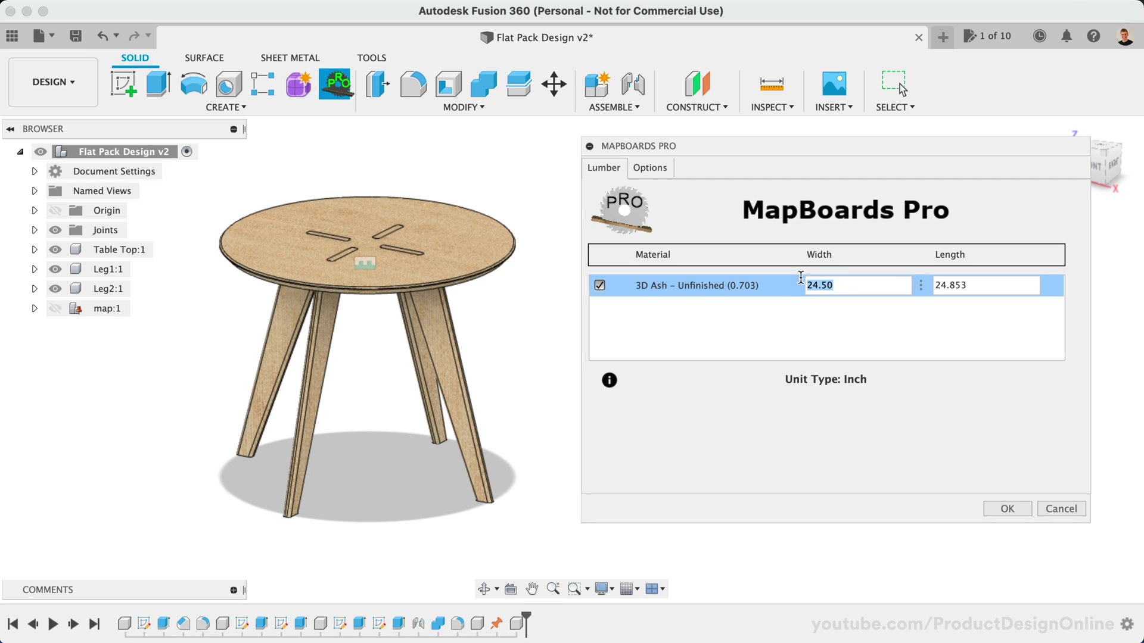
{"action": "type", "text": "48"}
{"action": "type", "text": "8"}
{"action": "left_click_drag", "start_coordinate": [961, 284], "coordinate": [897, 284]}
{"action": "type", "text": "96"}
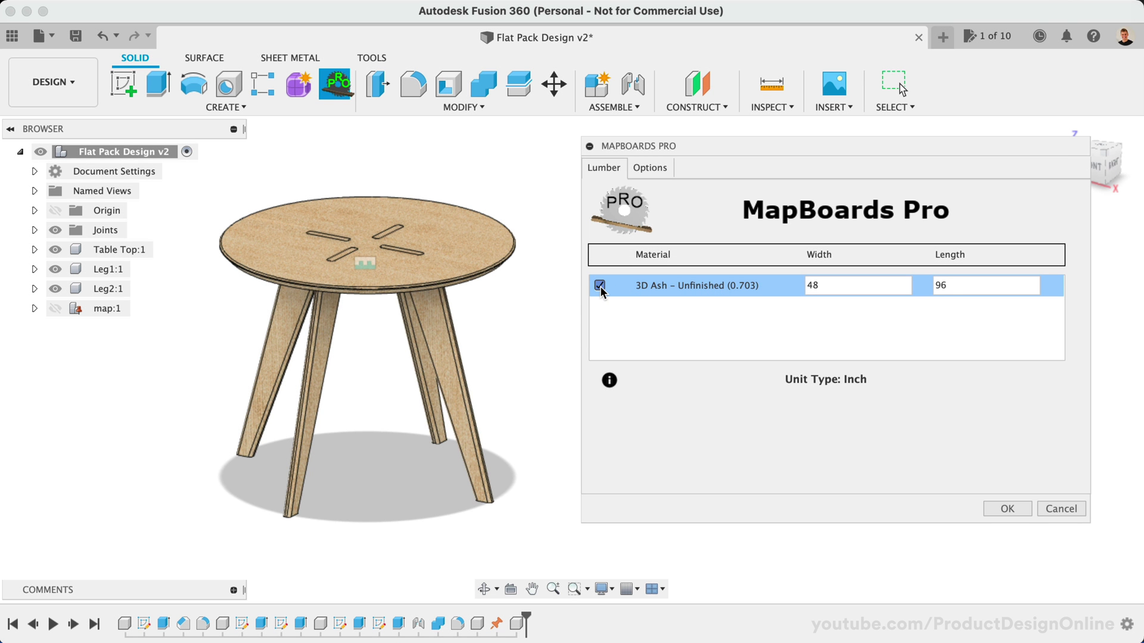
{"action": "left_click", "coordinate": [600, 286]}
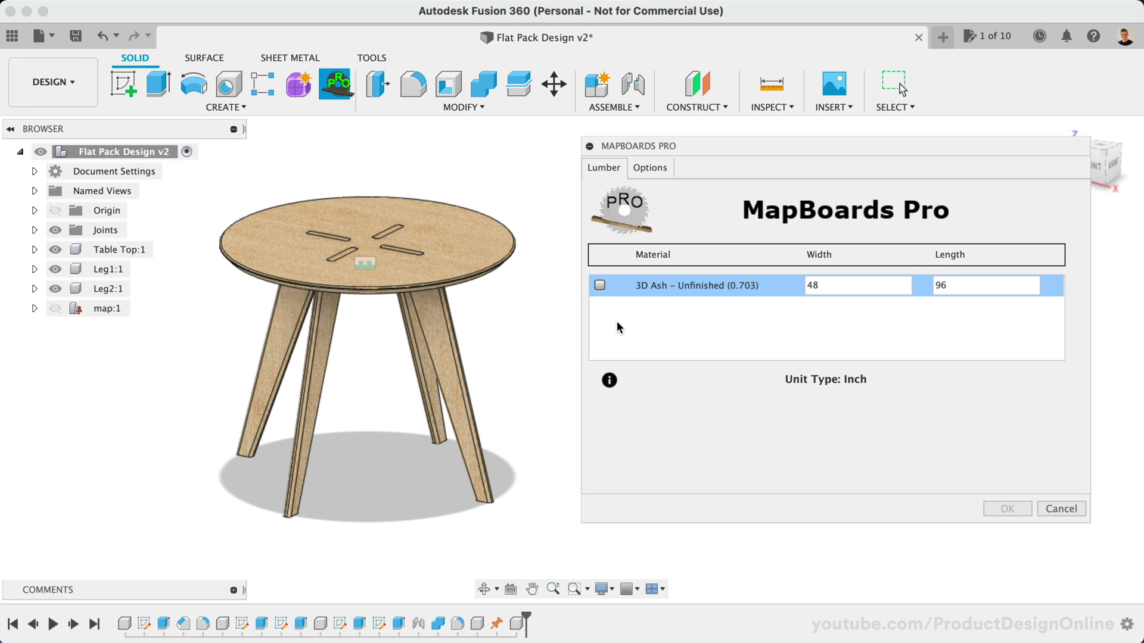
{"action": "left_click", "coordinate": [599, 286]}
Step: Set the quantity to 2 for Table Top, Leg1 and Leg2
{"action": "left_click_drag", "start_coordinate": [694, 144], "coordinate": [694, 126]}
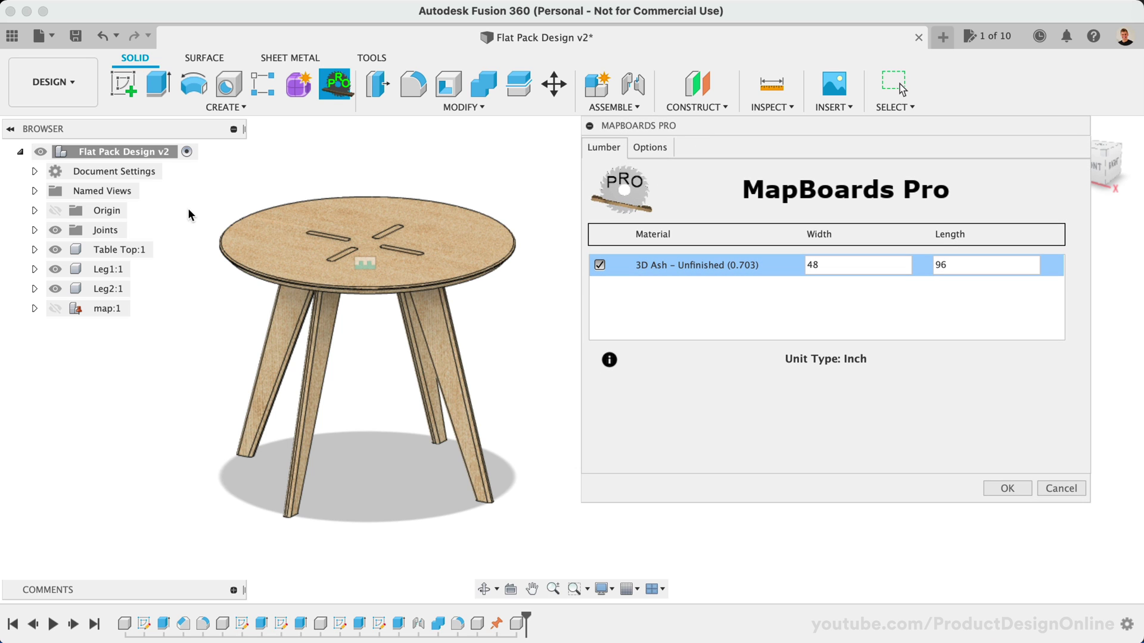
{"action": "left_click", "coordinate": [126, 251]}
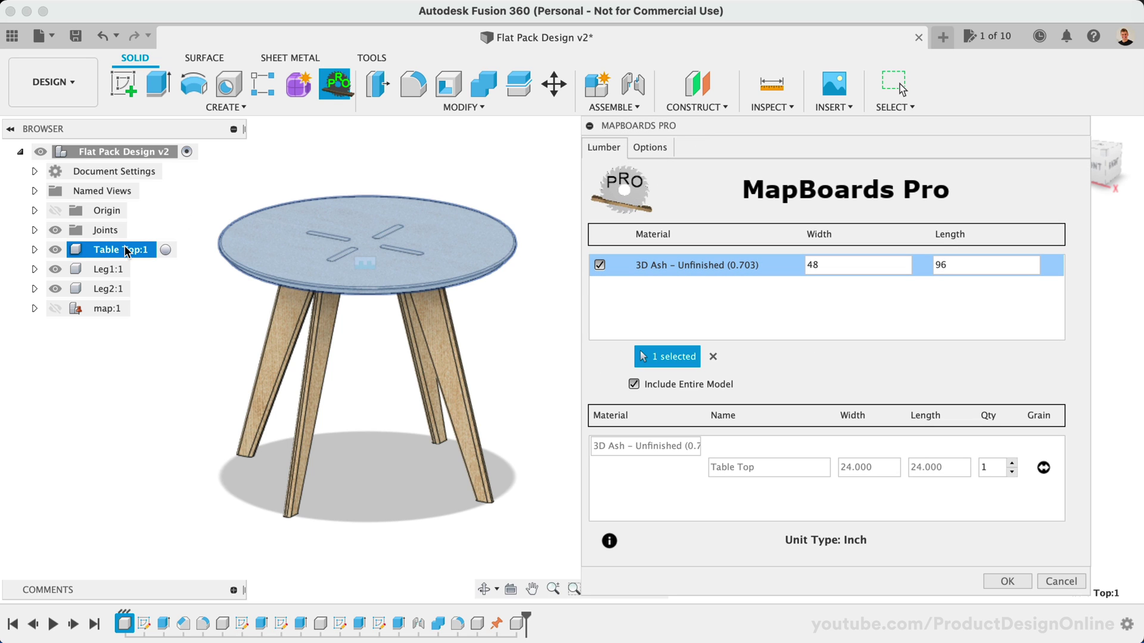
{"action": "left_click", "coordinate": [102, 266], "text": "shift"}
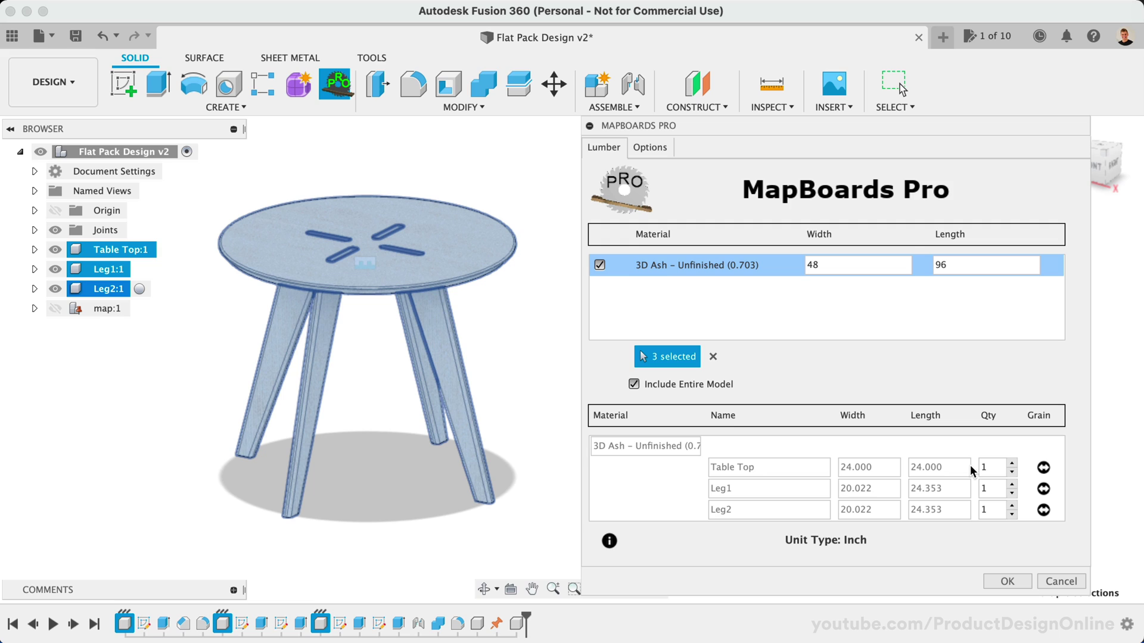
{"action": "left_click", "coordinate": [1012, 465]}
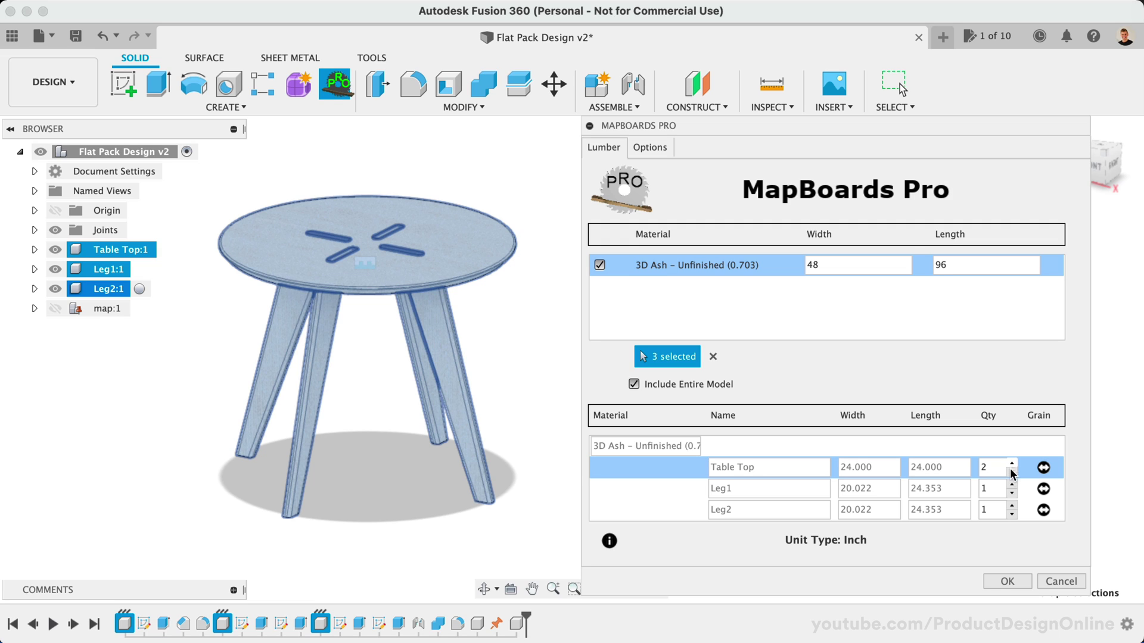
{"action": "left_click", "coordinate": [1011, 484]}
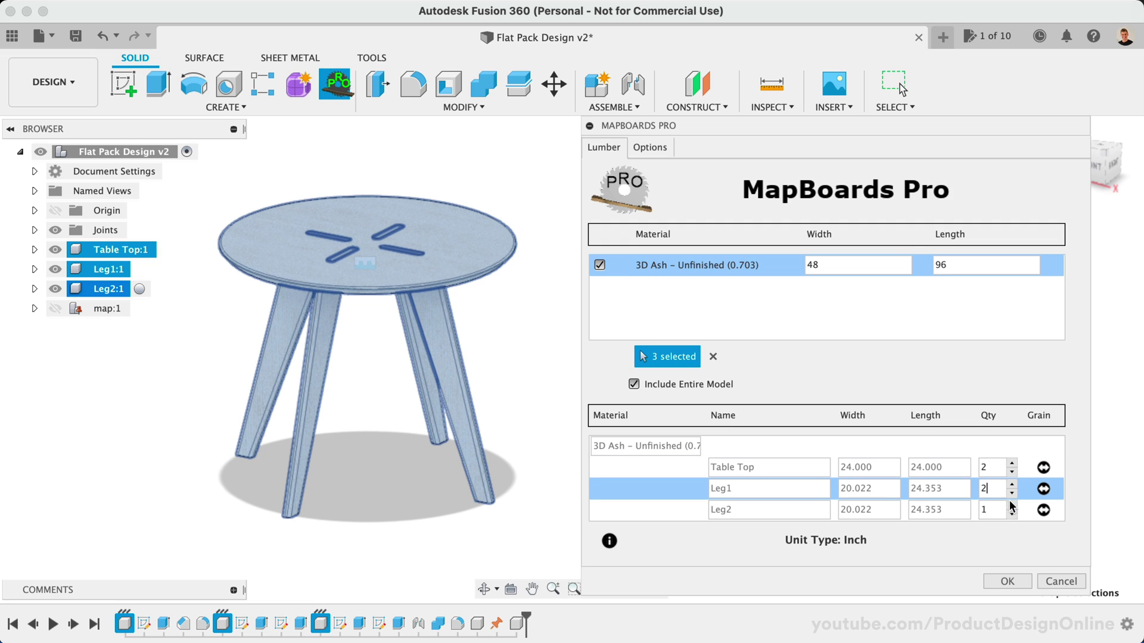
{"action": "left_click", "coordinate": [1011, 505]}
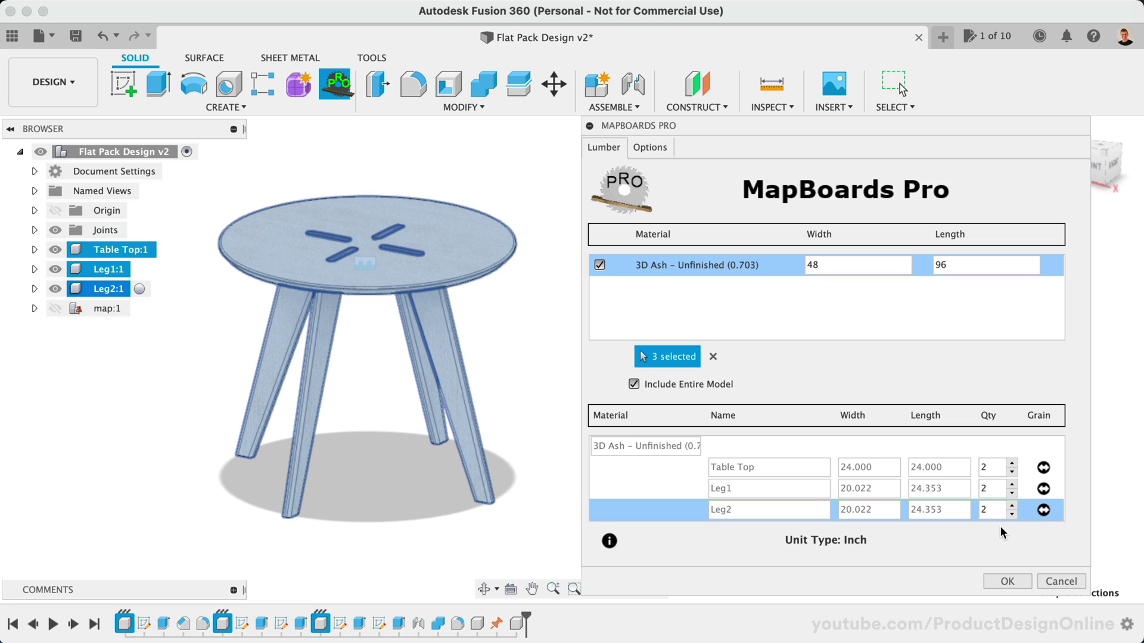
Step: Turn the grain vertical for Table Top, Leg1 and Leg2
{"action": "left_click", "coordinate": [1043, 468]}
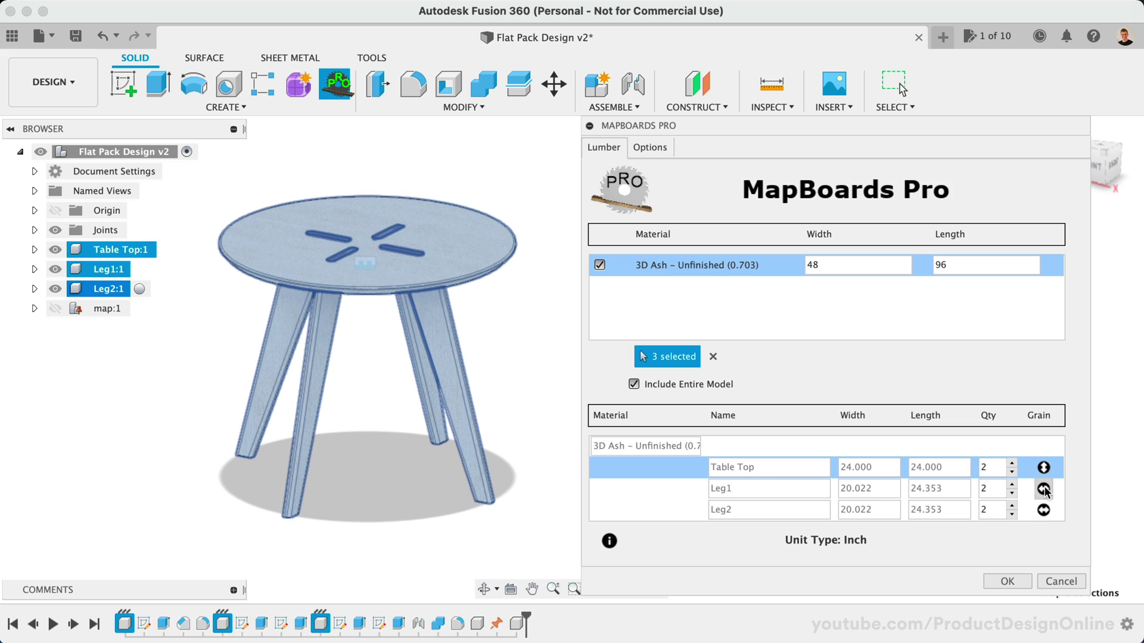
{"action": "left_click", "coordinate": [1044, 489]}
{"action": "left_click", "coordinate": [1044, 510]}
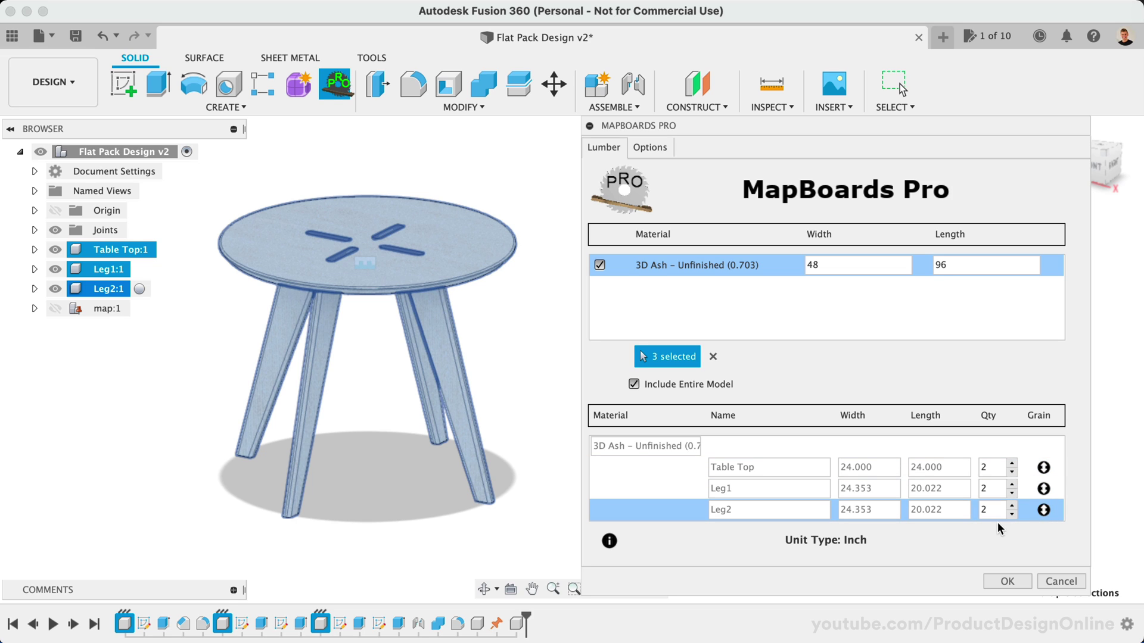
Step: In the Options tab, keep Component Bodies as the Map Type
{"action": "left_click", "coordinate": [657, 148]}
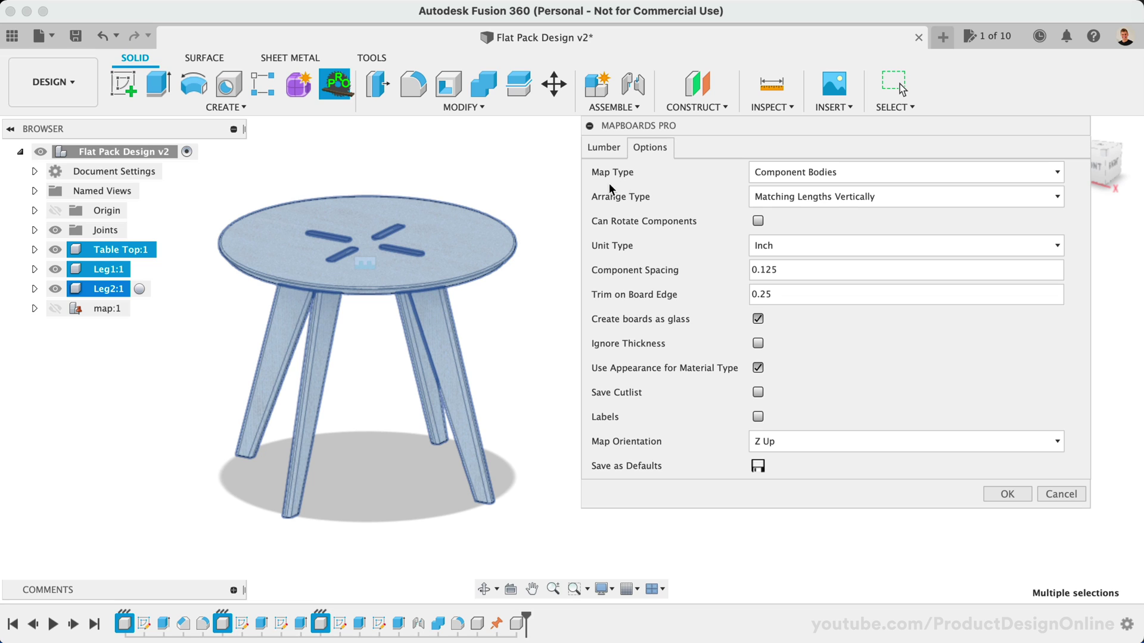
{"action": "left_click", "coordinate": [861, 171]}
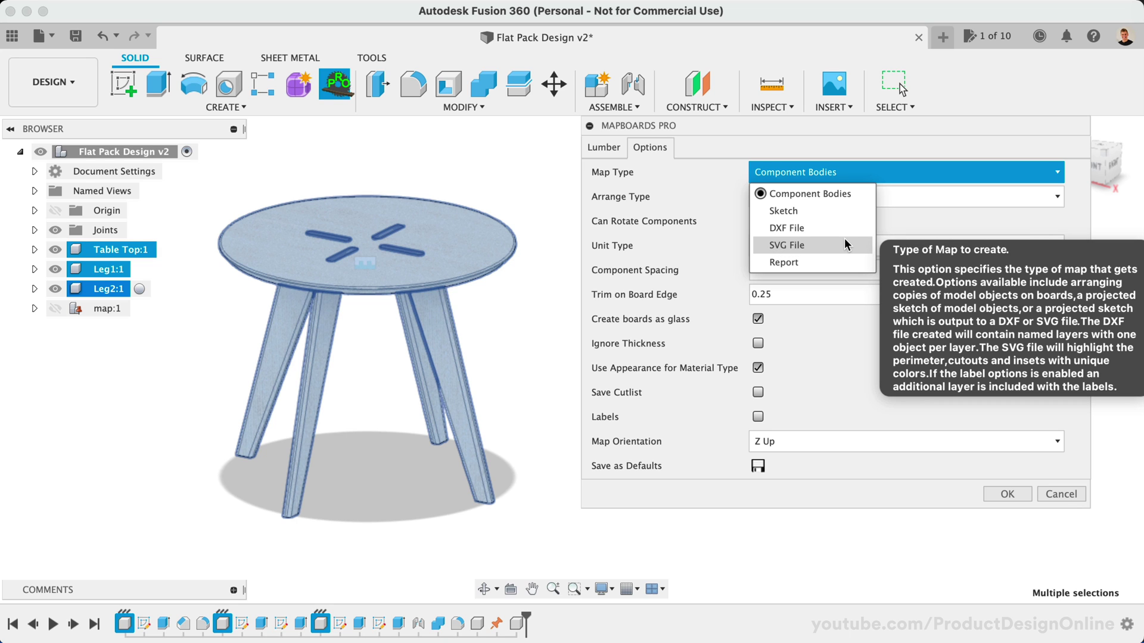
{"action": "left_click", "coordinate": [724, 207]}
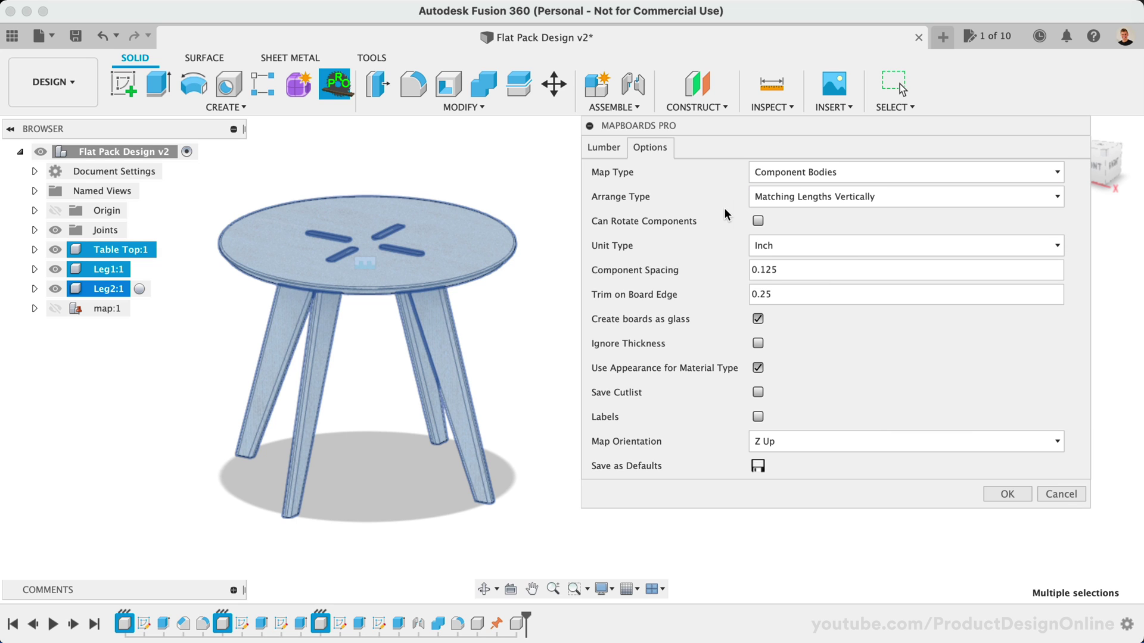
Step: Show the Arrange Type dropdown choices in MapBoards Pro Options
{"action": "left_click", "coordinate": [893, 196]}
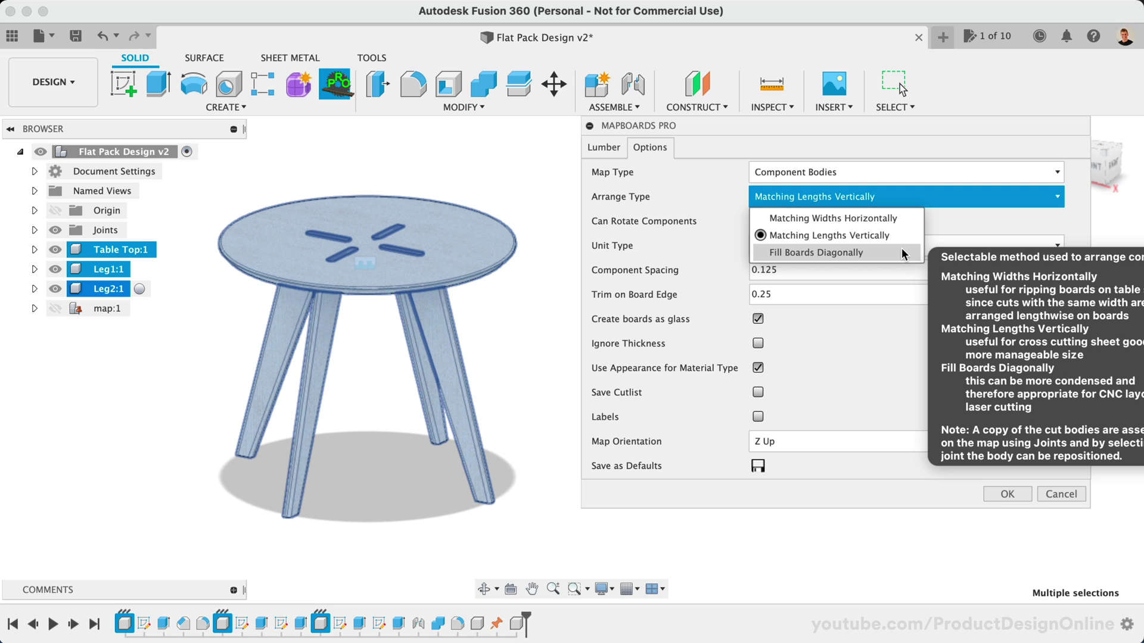
Step: Choose Fill Boards Diagonally, allow component rotation, and keep Inch units
{"action": "left_click", "coordinate": [902, 254]}
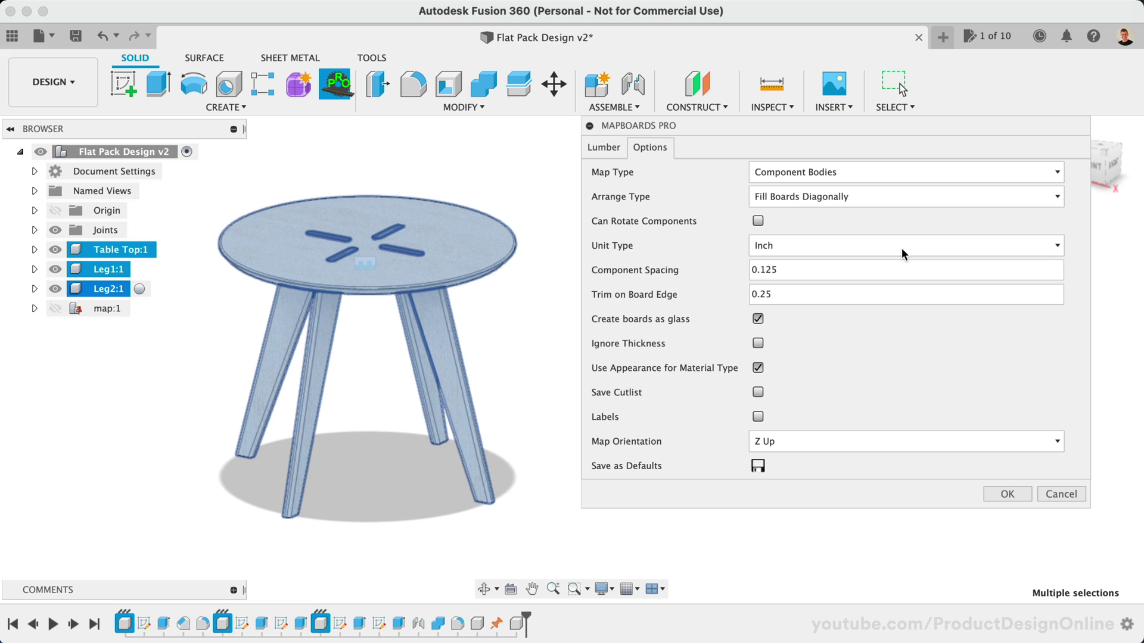
{"action": "left_click", "coordinate": [758, 221]}
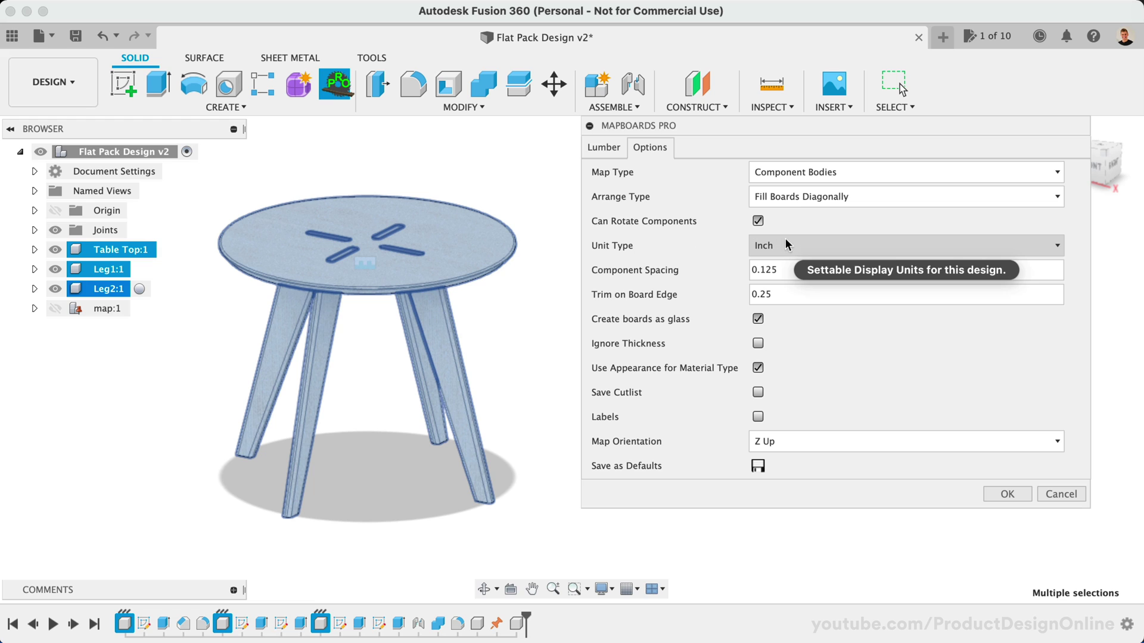
{"action": "left_click", "coordinate": [801, 238]}
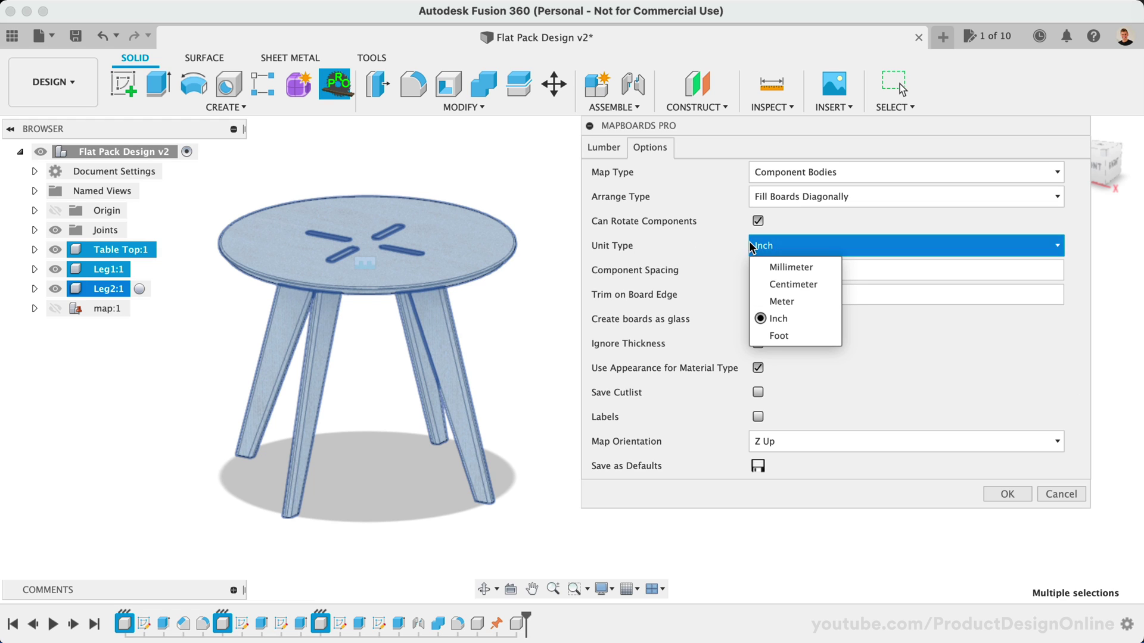
{"action": "left_click", "coordinate": [716, 248]}
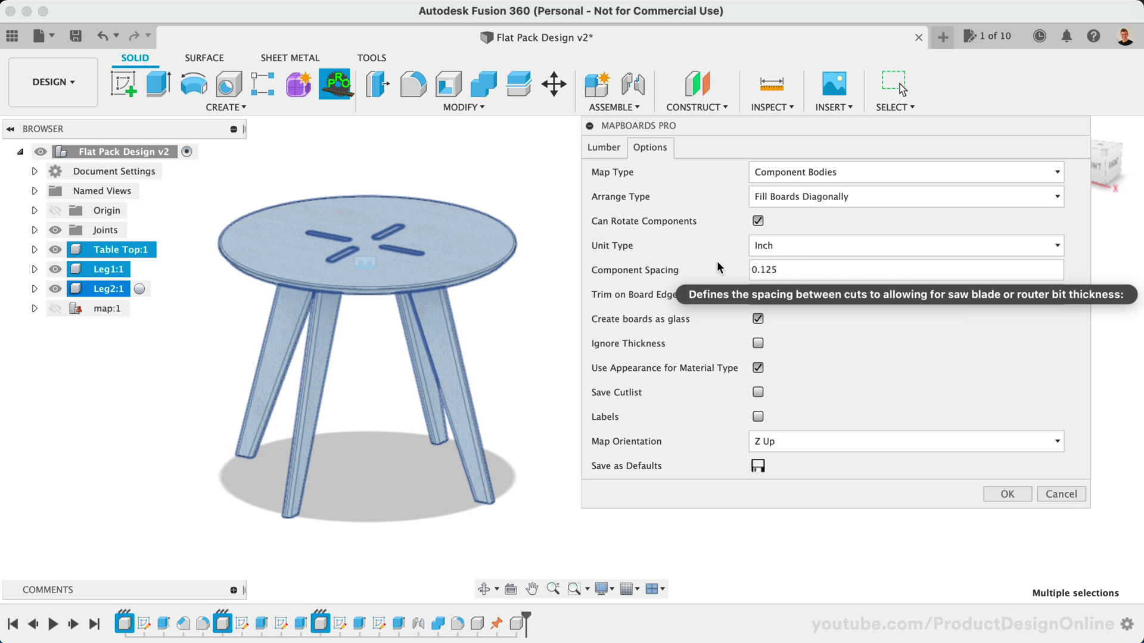
{"action": "mouse_move", "coordinate": [784, 293]}
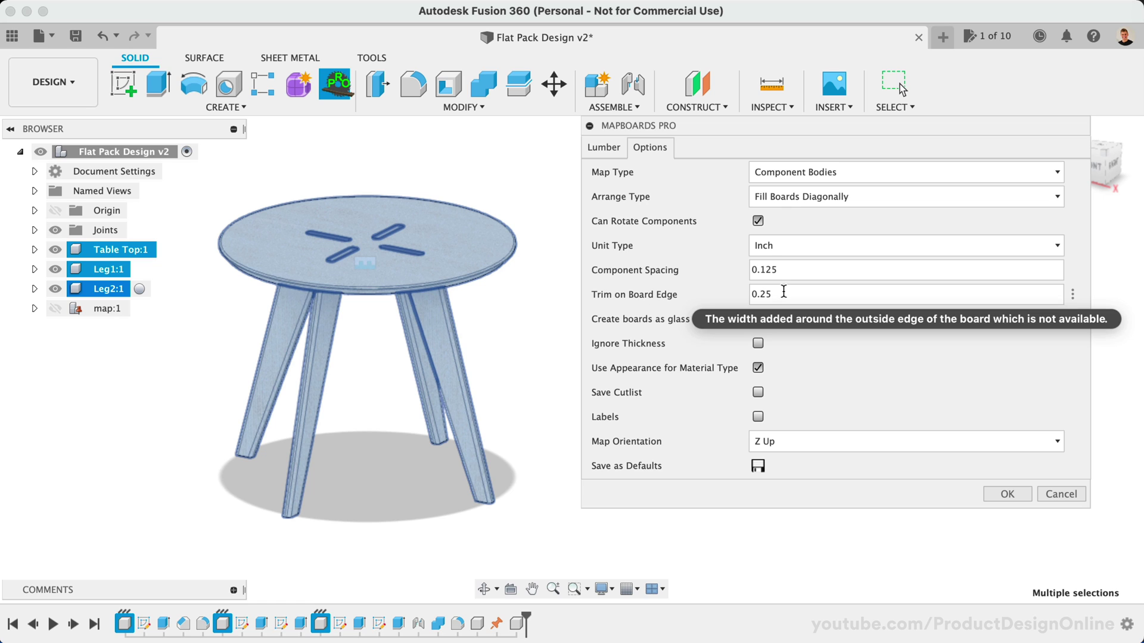
Step: Set Trim on Board Edge to 0.5 and enable Save Cutlist
{"action": "left_click", "coordinate": [766, 294]}
{"action": "key", "text": "BackSpace"}
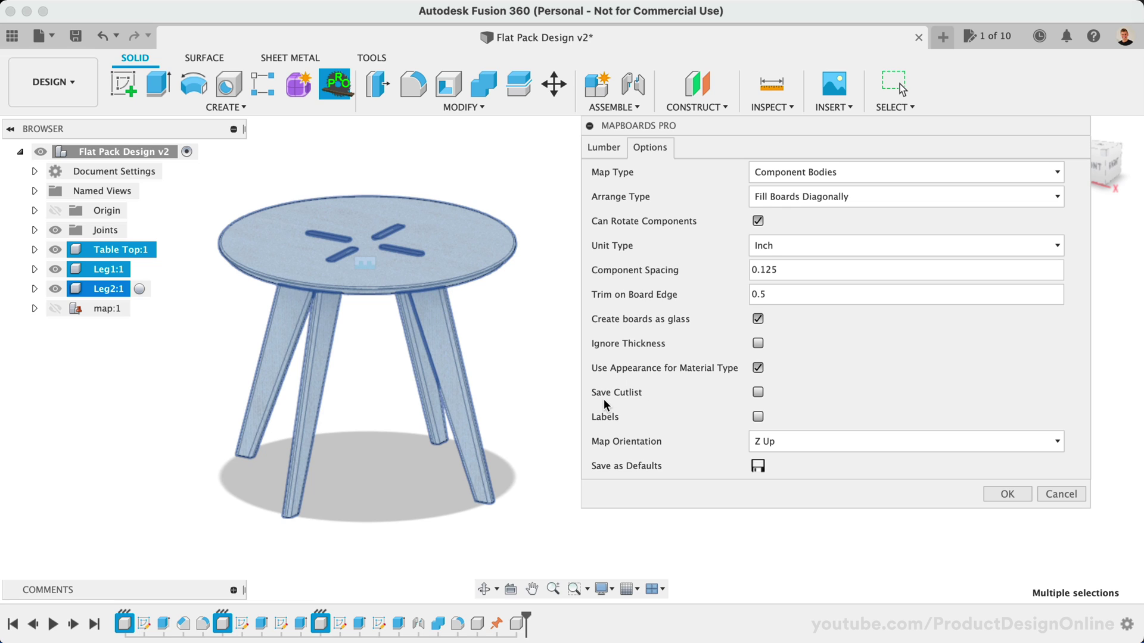
{"action": "left_click", "coordinate": [758, 392]}
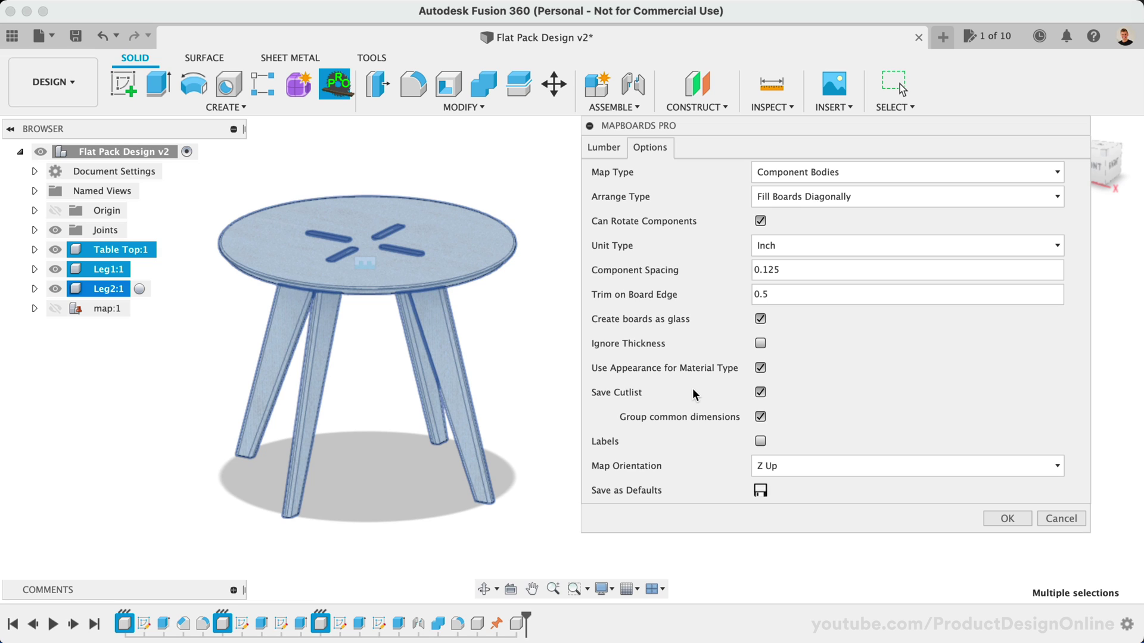
Step: Enable map labels and enlarge the board label size
{"action": "left_click", "coordinate": [760, 441]}
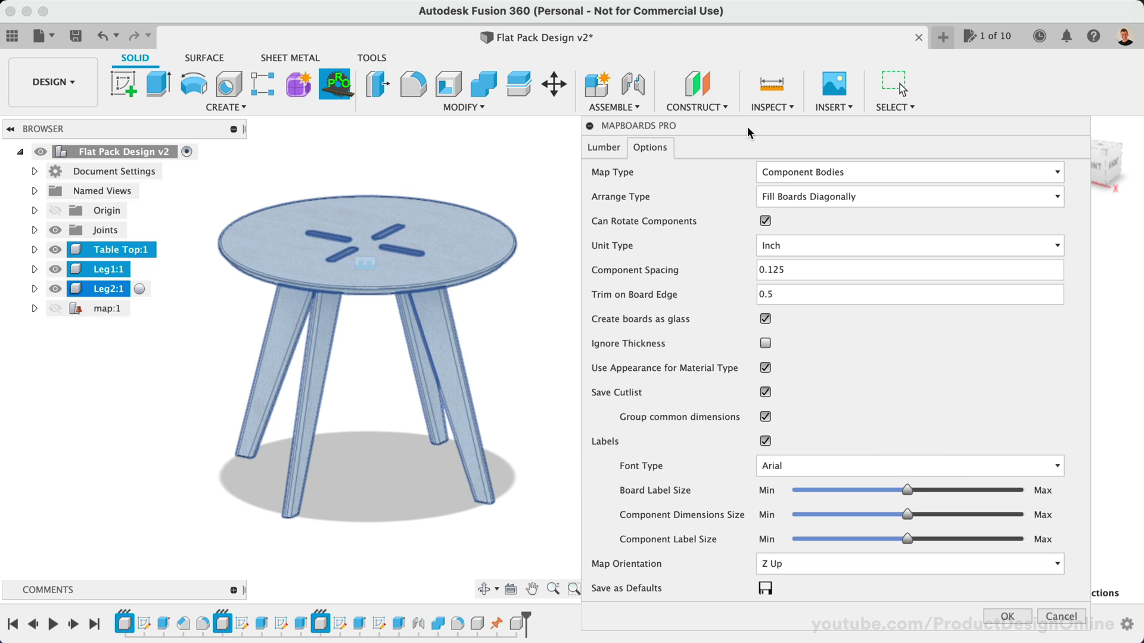
{"action": "left_click_drag", "start_coordinate": [747, 126], "coordinate": [734, 55]}
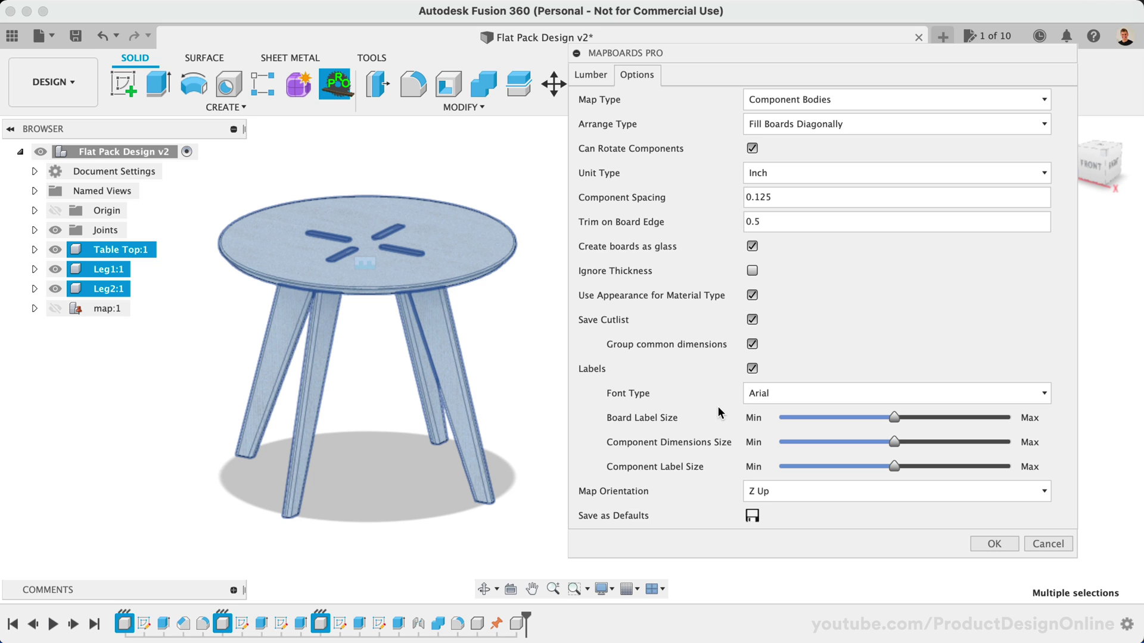
{"action": "mouse_move", "coordinate": [894, 419]}
{"action": "left_mouse_down"}
{"action": "mouse_move", "coordinate": [909, 418]}
{"action": "mouse_move", "coordinate": [870, 443]}
{"action": "mouse_move", "coordinate": [871, 466]}
{"action": "left_mouse_up"}
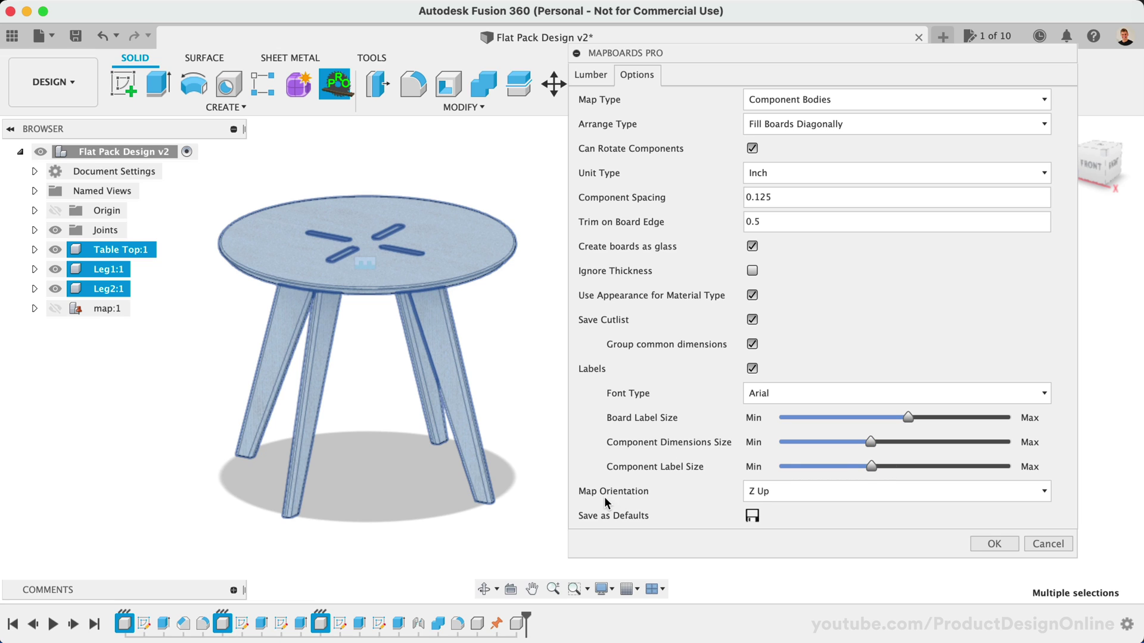
Step: Keep Map Orientation at Z Up and save the options as defaults
{"action": "left_click", "coordinate": [779, 491]}
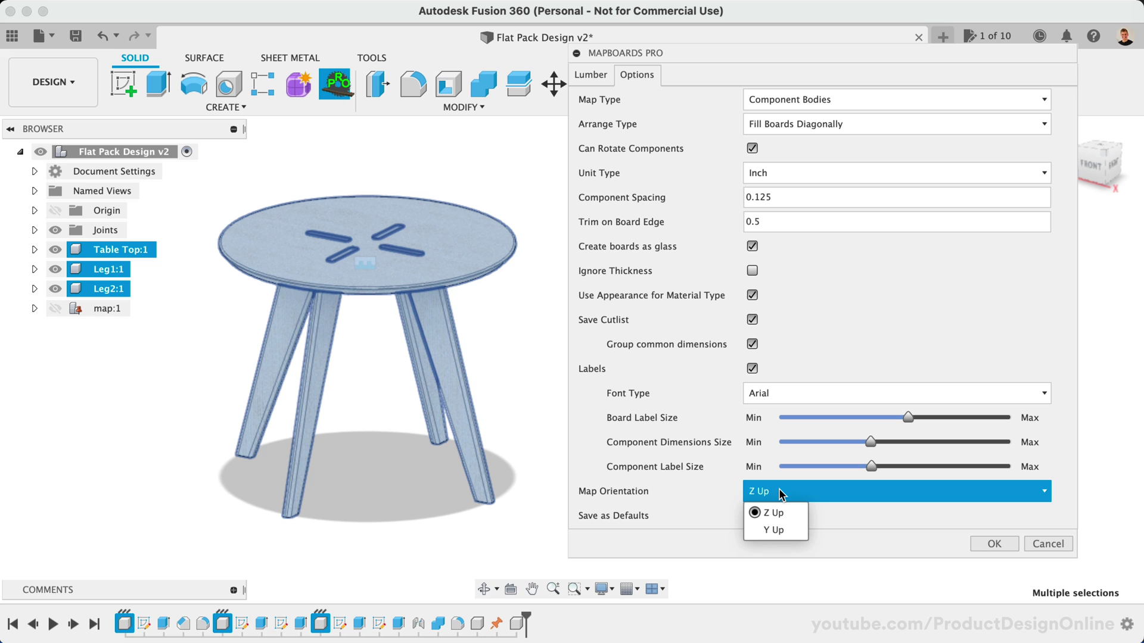
{"action": "left_click", "coordinate": [716, 489]}
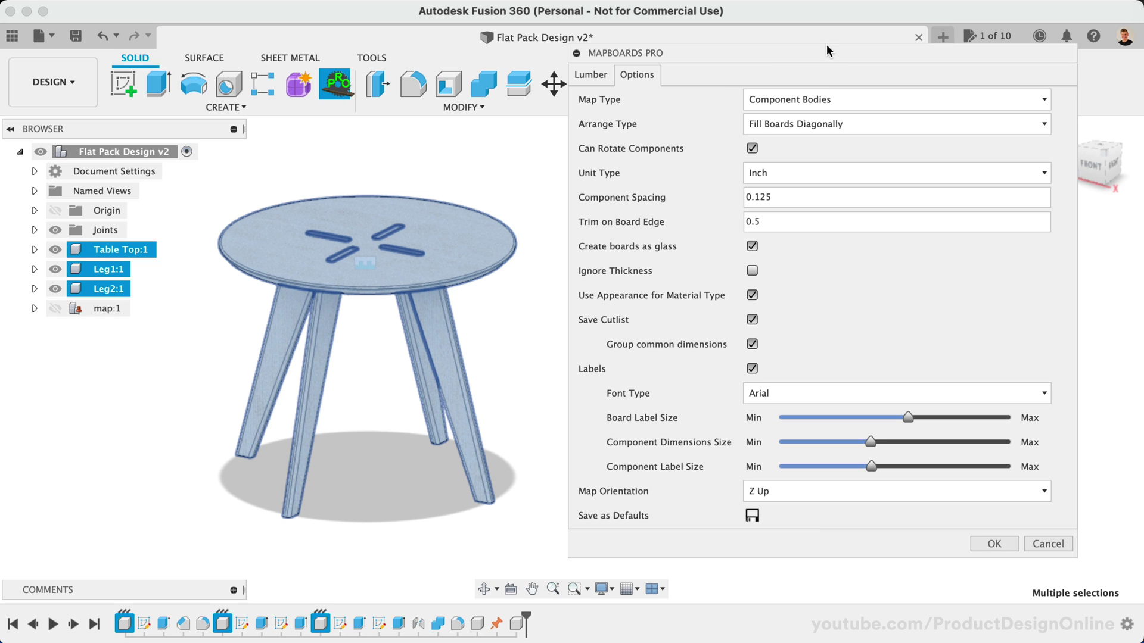
{"action": "left_click_drag", "start_coordinate": [826, 45], "coordinate": [809, 49]}
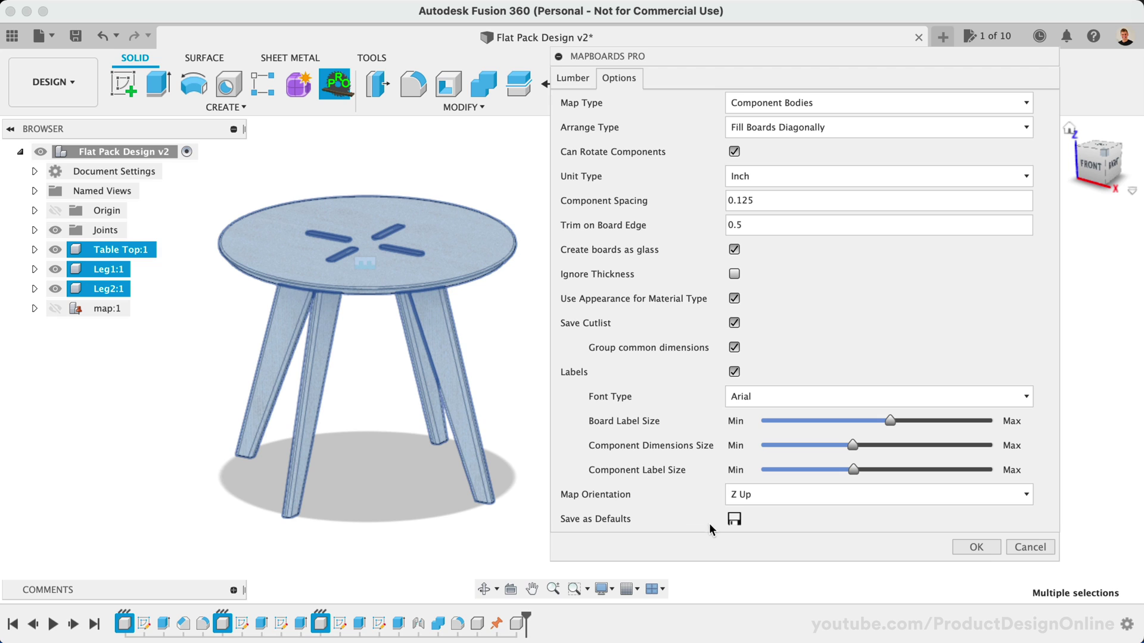
{"action": "left_click", "coordinate": [733, 522]}
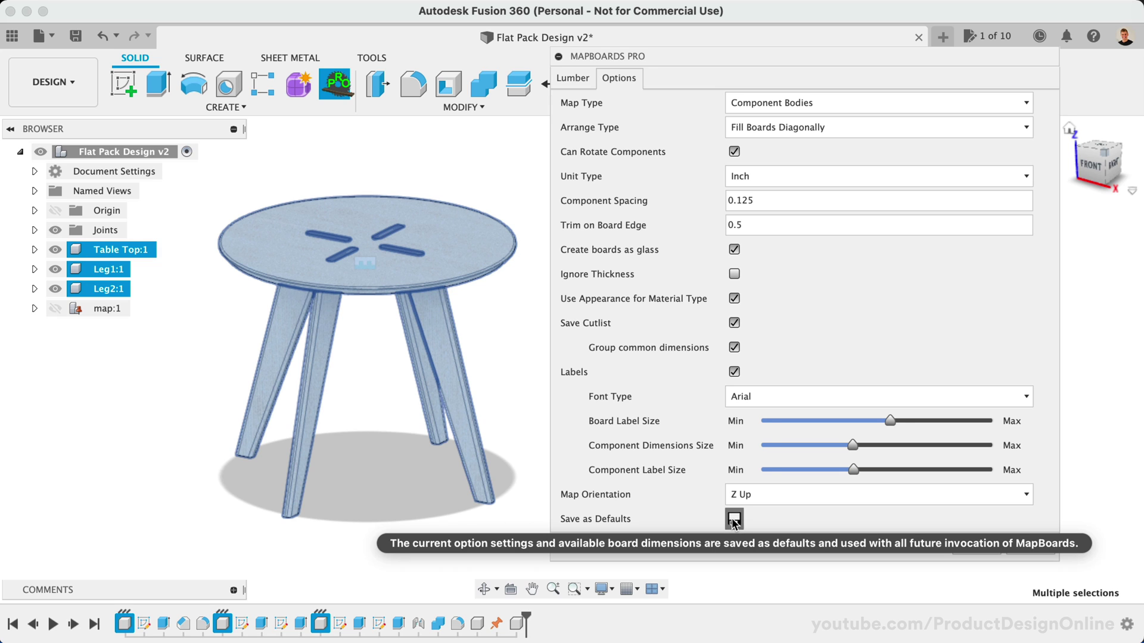
{"action": "left_click", "coordinate": [724, 520]}
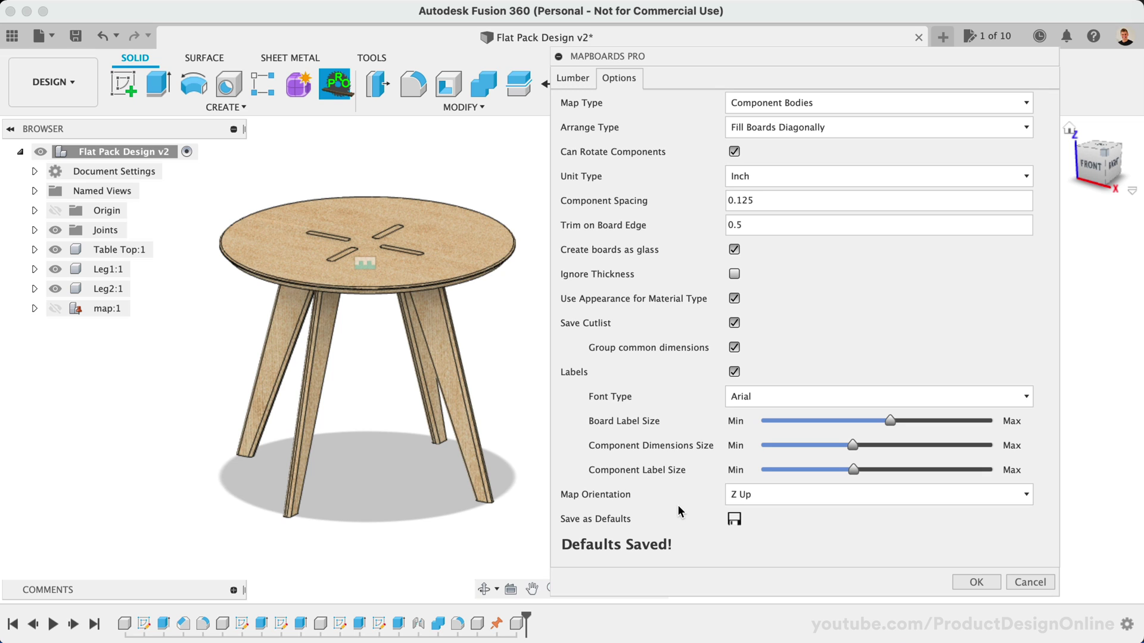
Step: Accept the options, save the cutlist CSV in Downloads, and view the two-board map from Home
{"action": "left_click", "coordinate": [968, 579]}
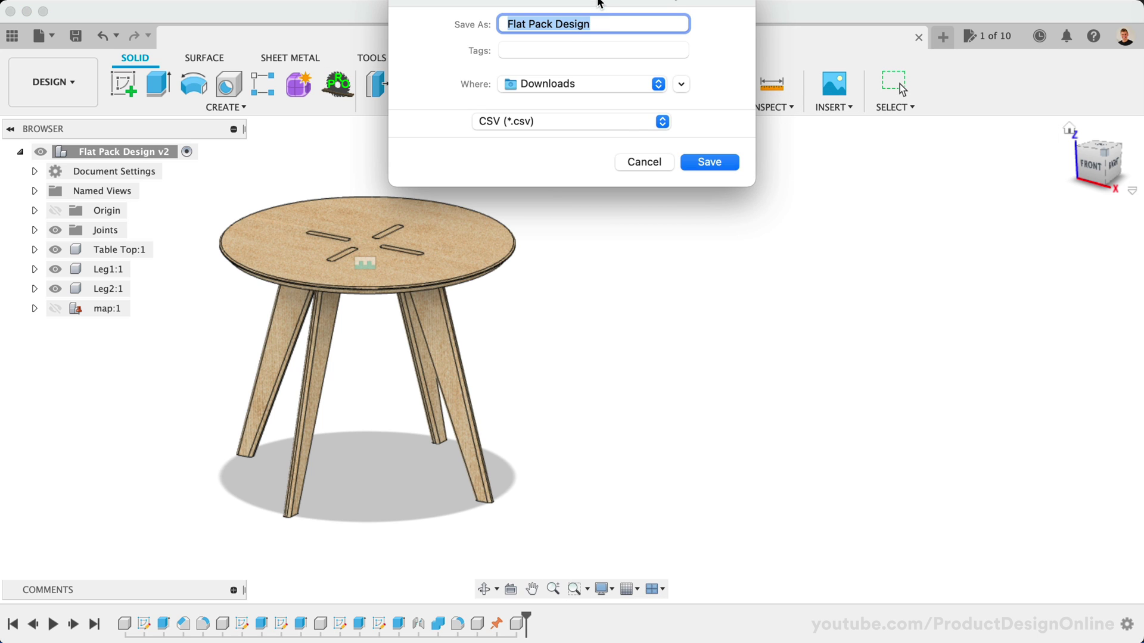
{"action": "left_click_drag", "start_coordinate": [597, 3], "coordinate": [605, 110]}
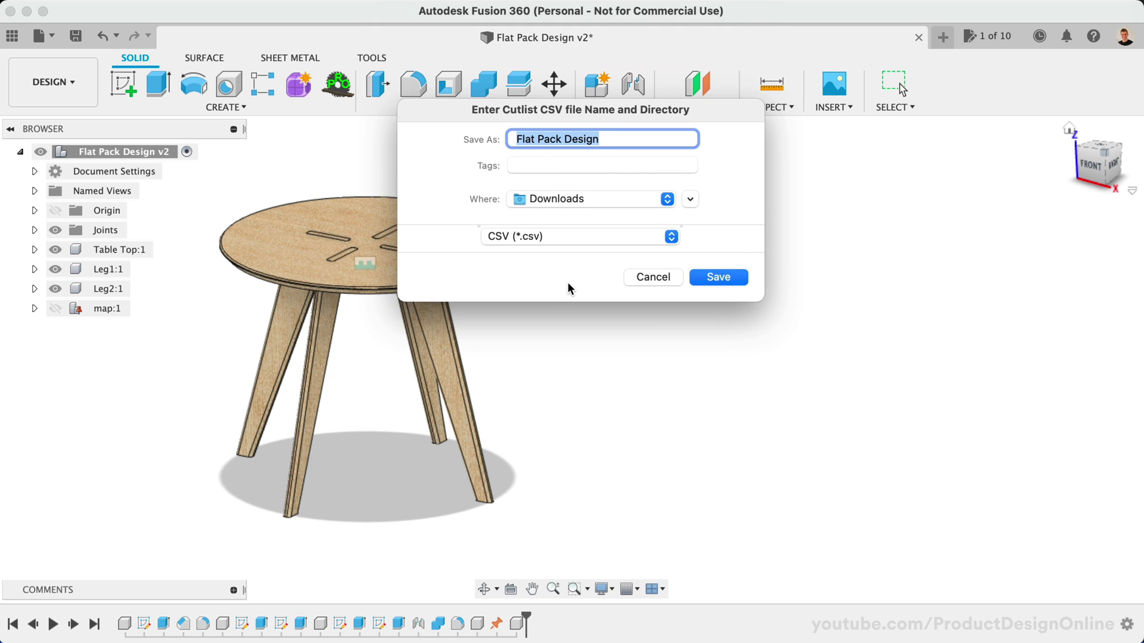
{"action": "left_click", "coordinate": [713, 277]}
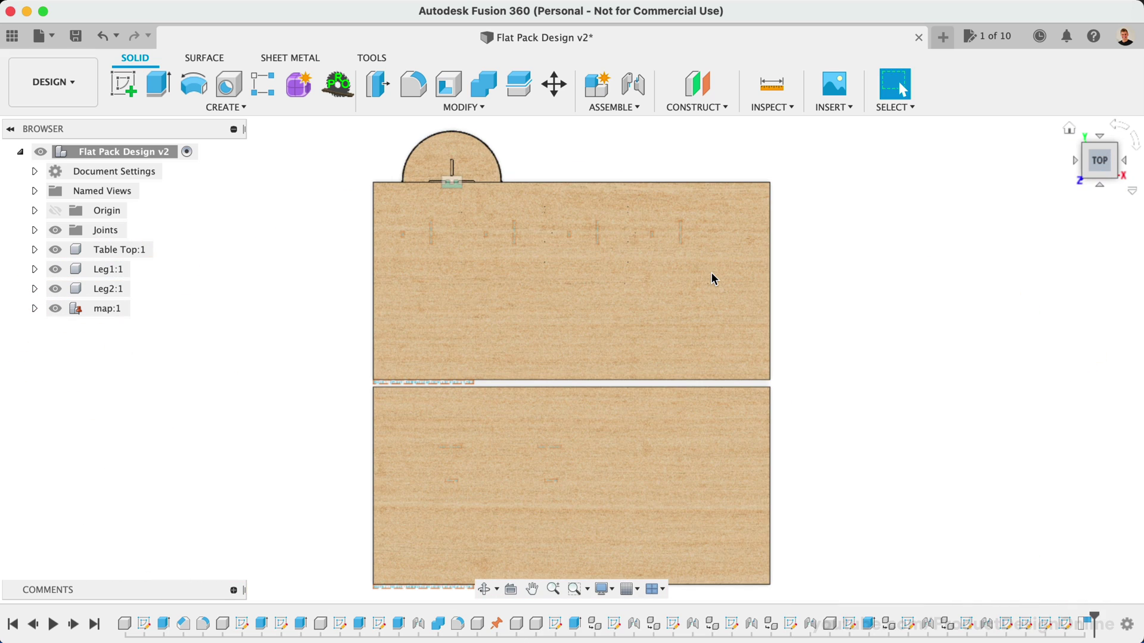
{"action": "left_click", "coordinate": [1069, 130]}
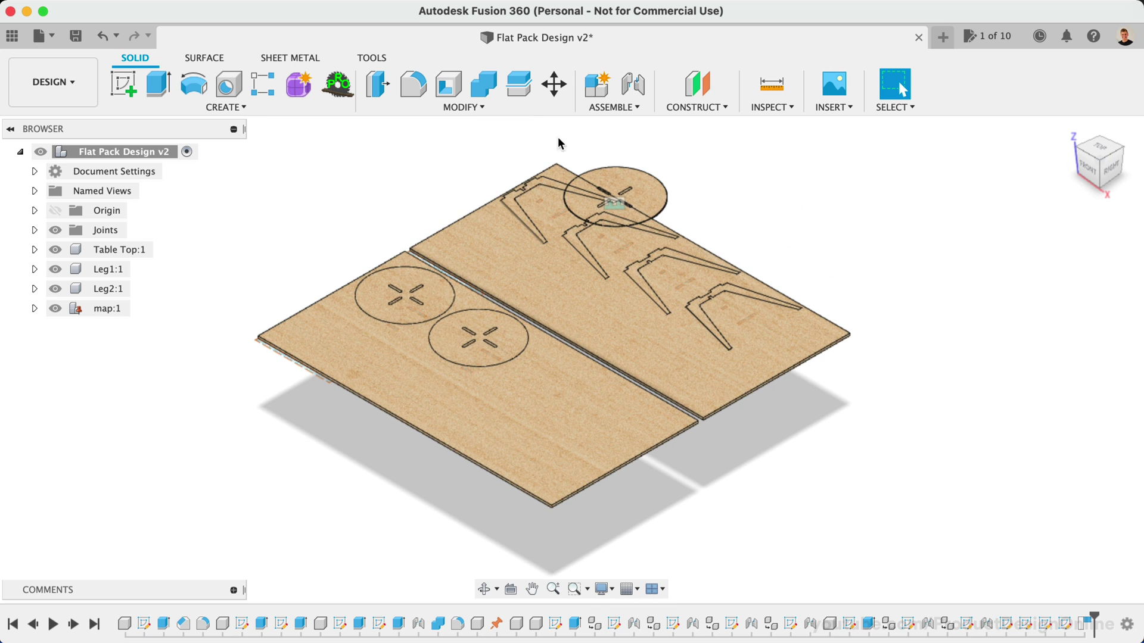
{"action": "scroll", "coordinate": [465, 170], "scroll_direction": "up", "scroll_amount": 3}
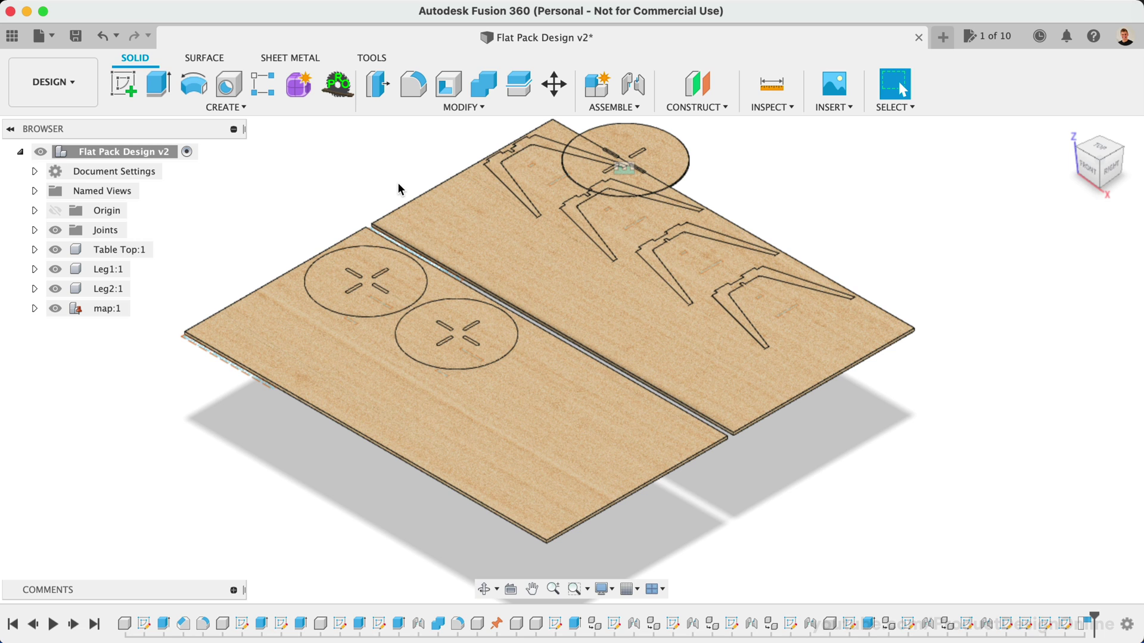
Step: Hide the original Leg2:1, Leg1:1 and Table Top:1 components
{"action": "left_click", "coordinate": [66, 286]}
{"action": "left_click", "coordinate": [58, 269]}
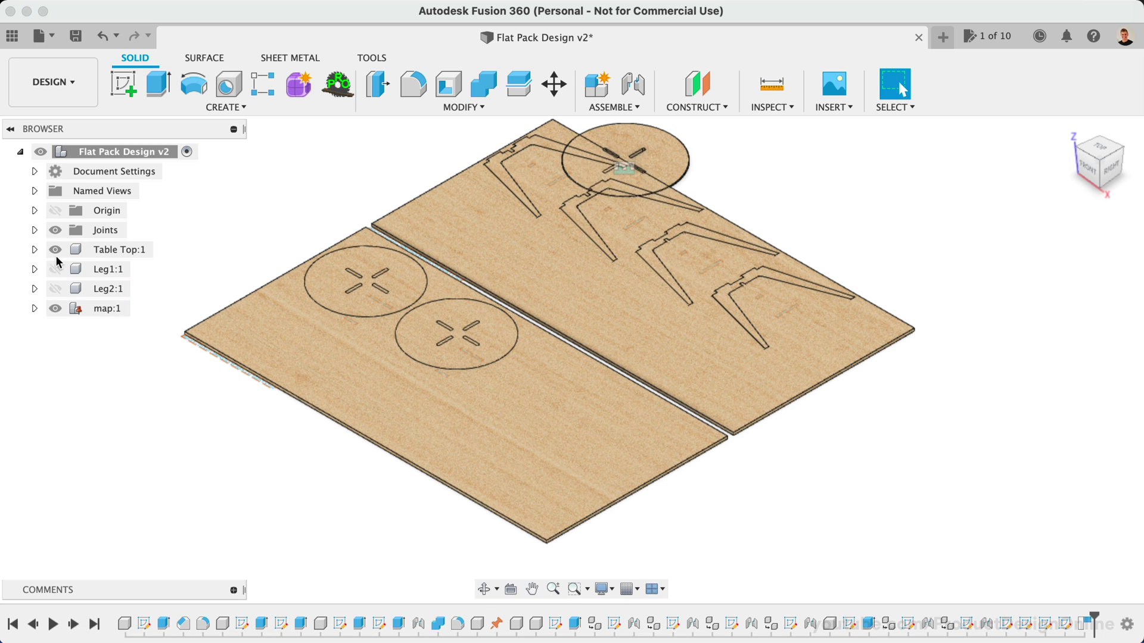
{"action": "left_click", "coordinate": [56, 249]}
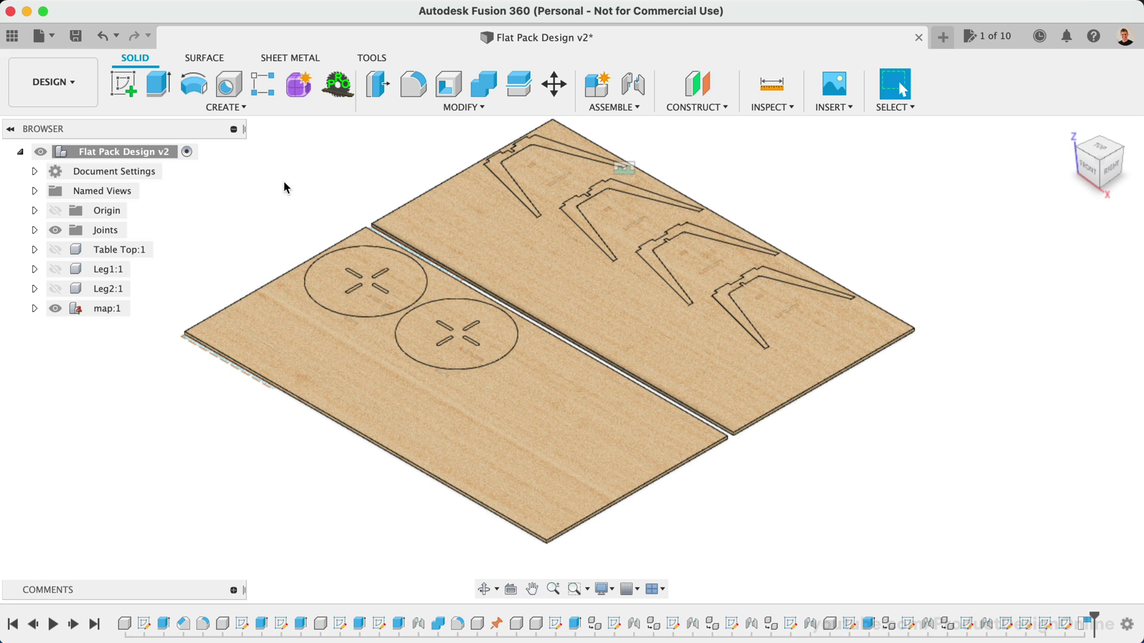
Step: Expand map:1 > Board 1:1 > Joints and select the Leg1, Leg1 (1), Leg2, Leg2 (1) joints
{"action": "left_click", "coordinate": [34, 308]}
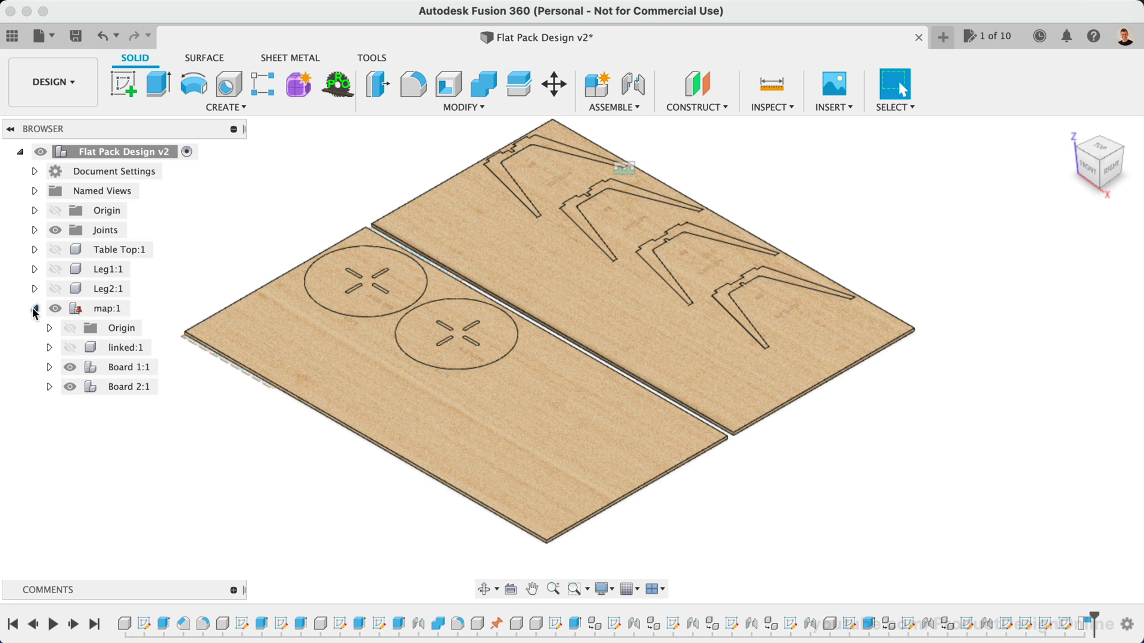
{"action": "left_click", "coordinate": [49, 368]}
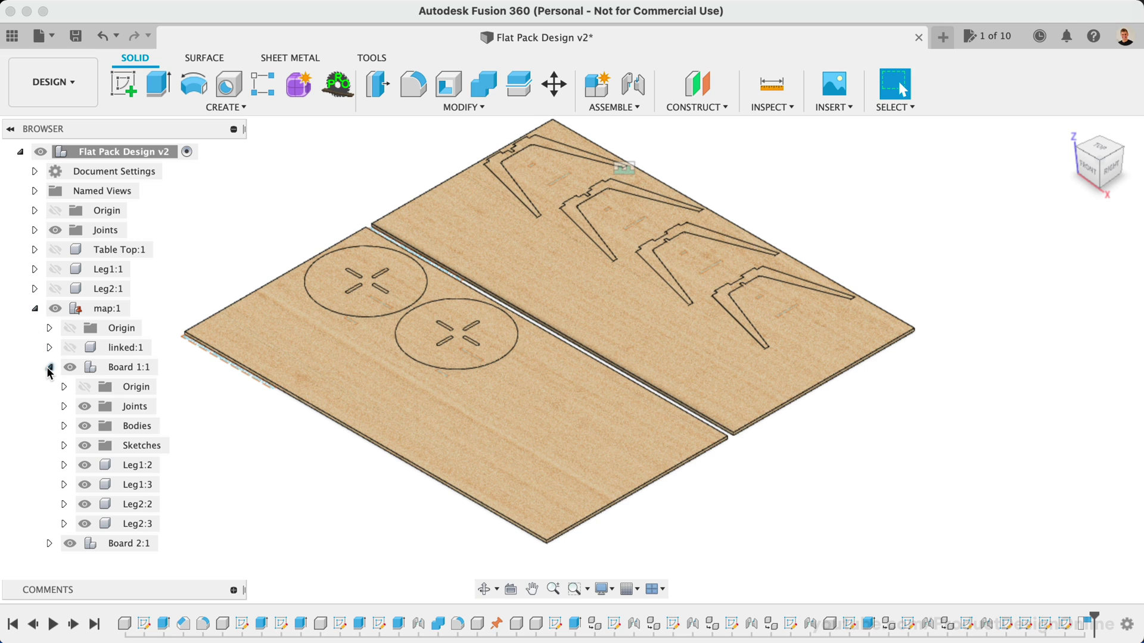
{"action": "left_click", "coordinate": [64, 407]}
{"action": "left_click", "coordinate": [147, 427]}
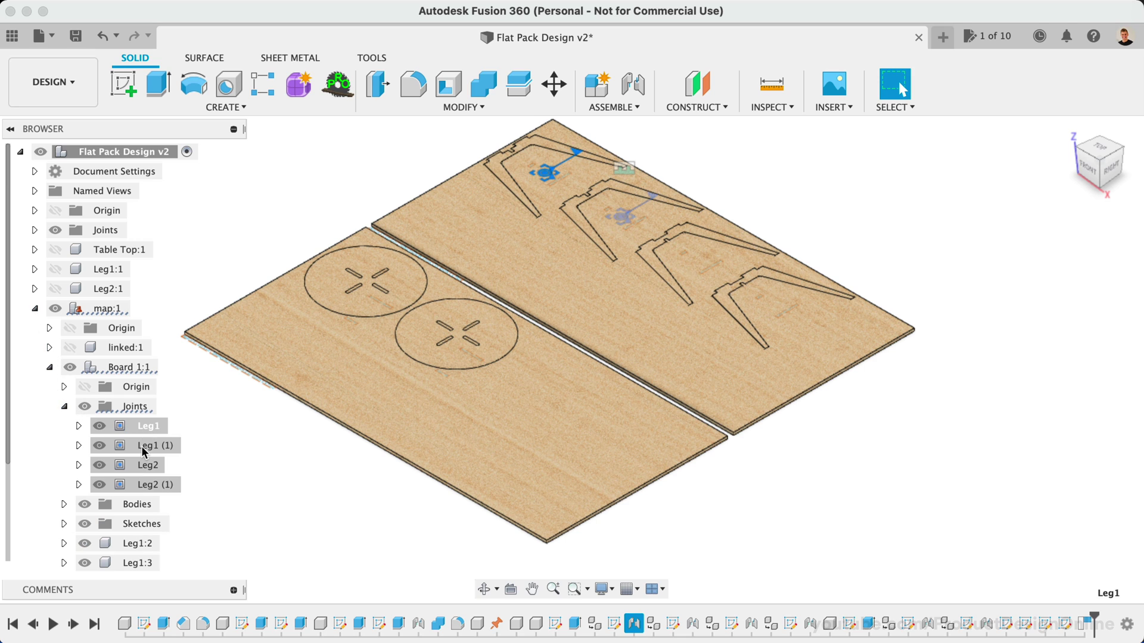
{"action": "left_click", "coordinate": [143, 449]}
{"action": "left_click", "coordinate": [143, 465]}
{"action": "left_click", "coordinate": [143, 484]}
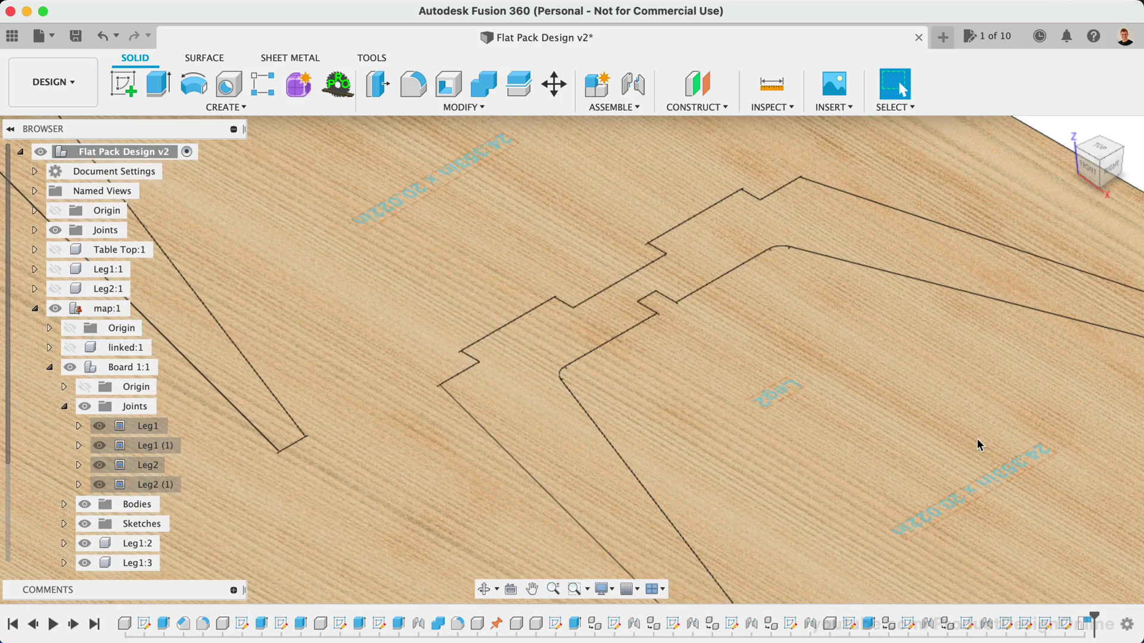
{"action": "scroll", "coordinate": [972, 448], "scroll_direction": "up", "scroll_amount": 10}
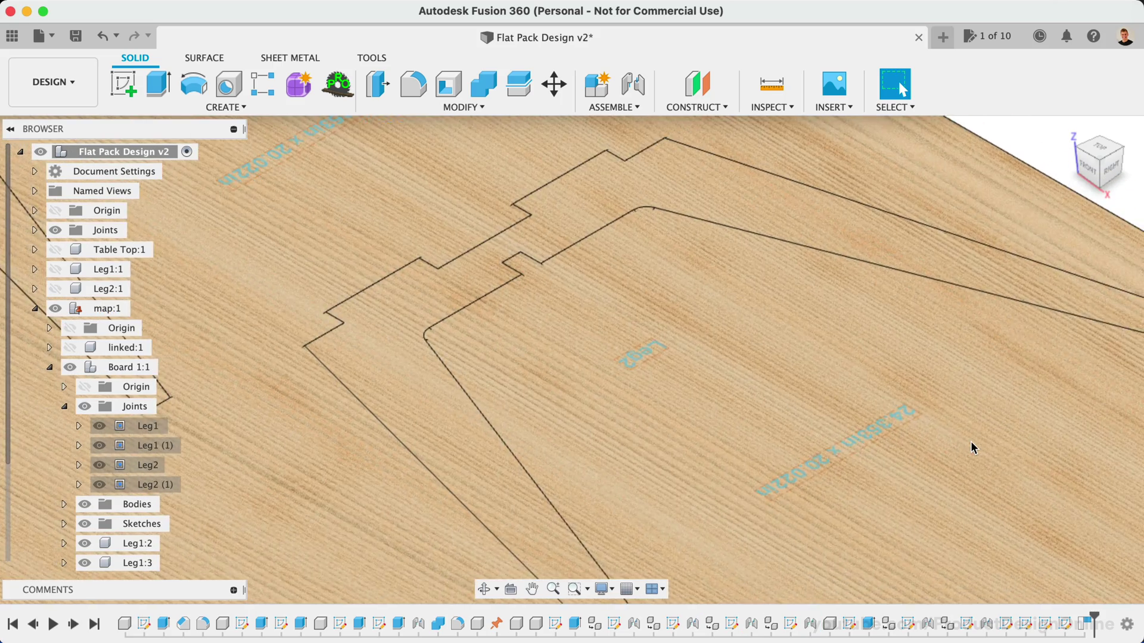
{"action": "scroll", "coordinate": [970, 440], "scroll_direction": "up", "scroll_amount": 2}
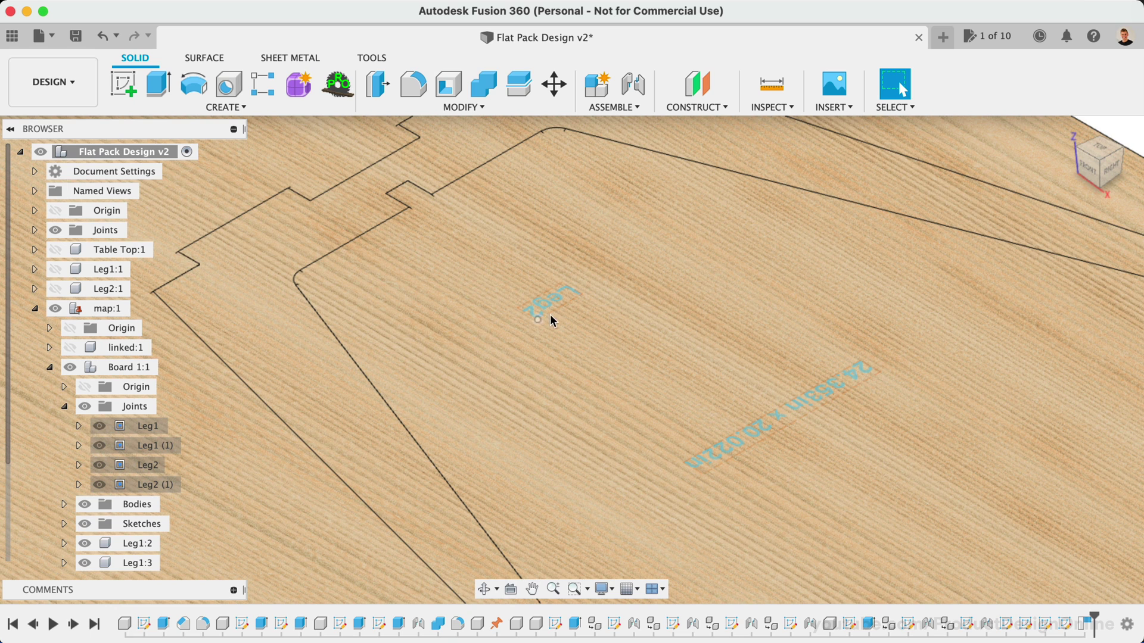
{"action": "scroll", "coordinate": [546, 310], "scroll_direction": "down", "scroll_amount": 5}
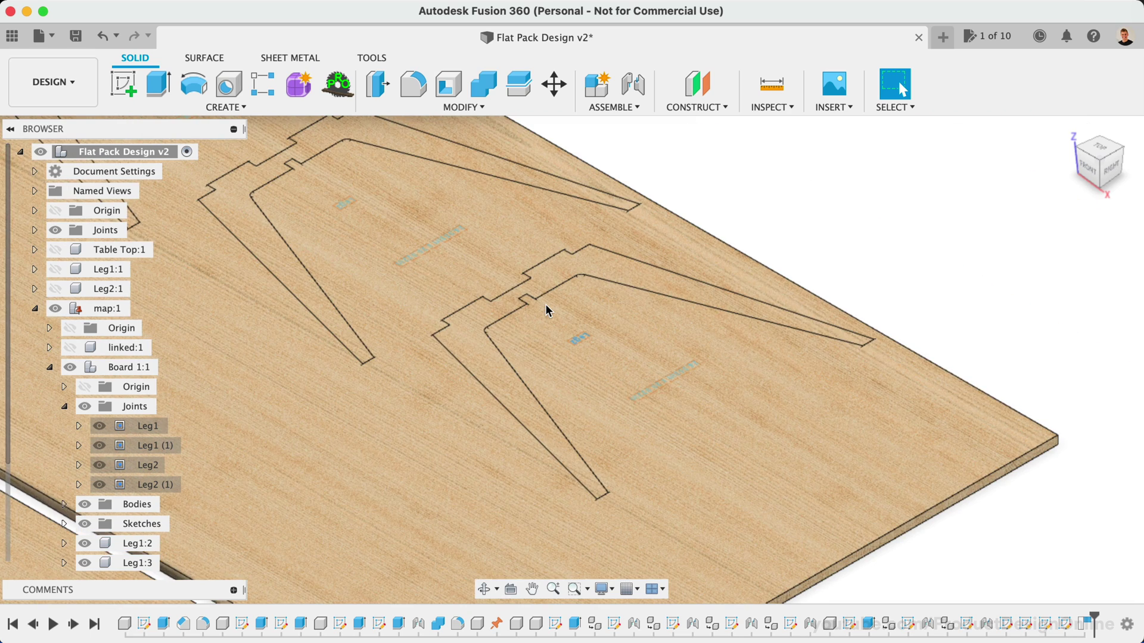
{"action": "scroll", "coordinate": [546, 310], "scroll_direction": "down", "scroll_amount": 3}
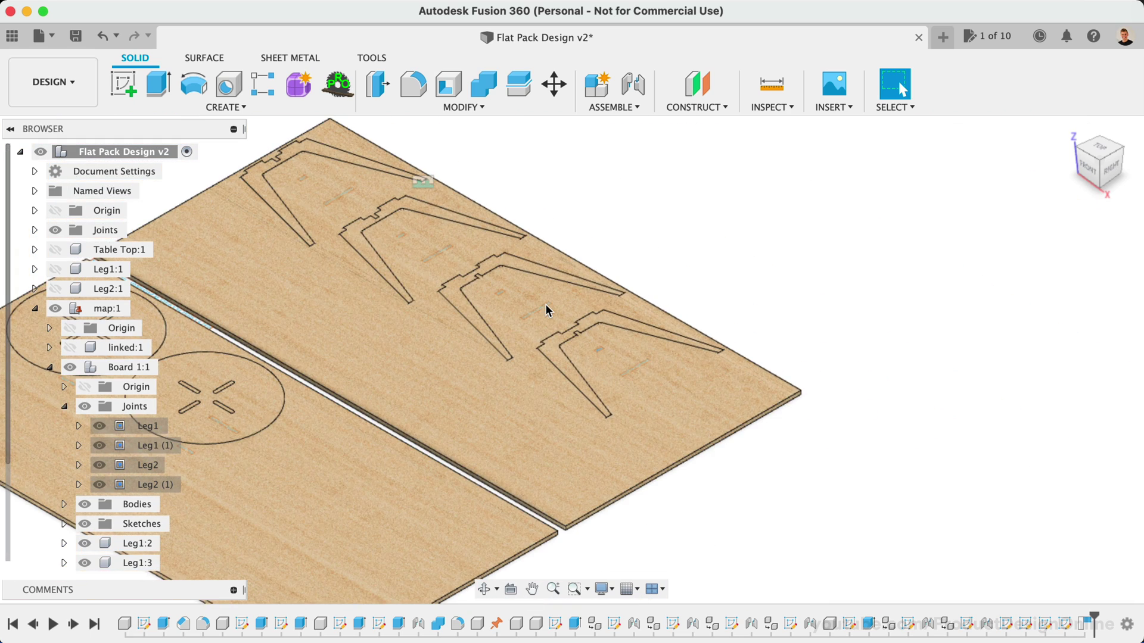
Step: Flip the middle and lower-right leg cutouts on Board 1, flipping the middle one again
{"action": "right_click", "coordinate": [459, 301]}
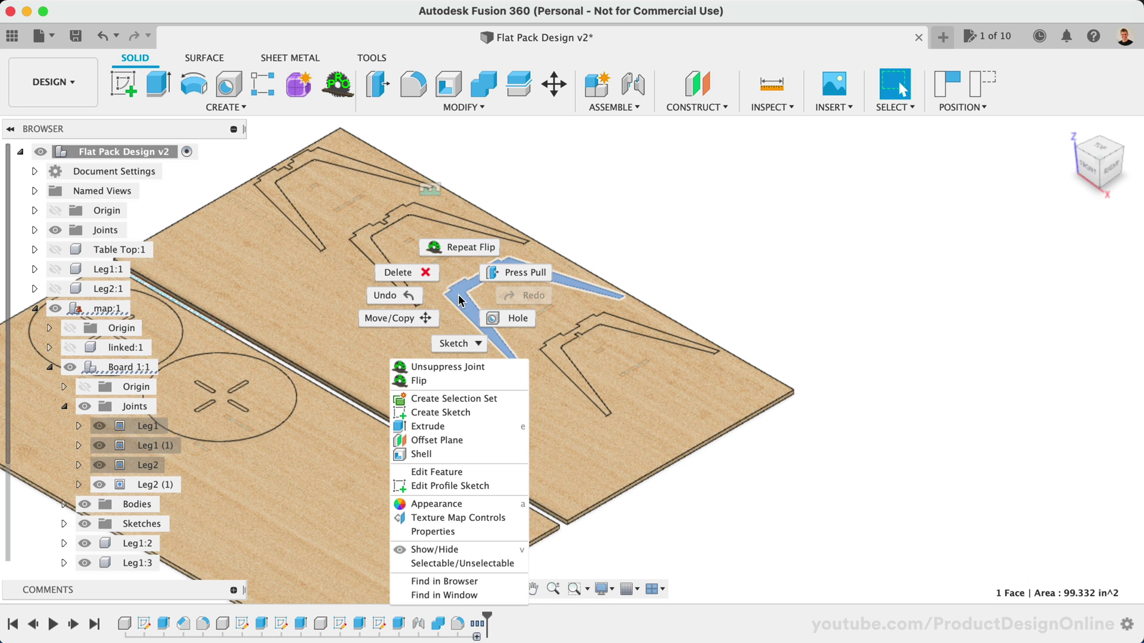
{"action": "left_click", "coordinate": [418, 381]}
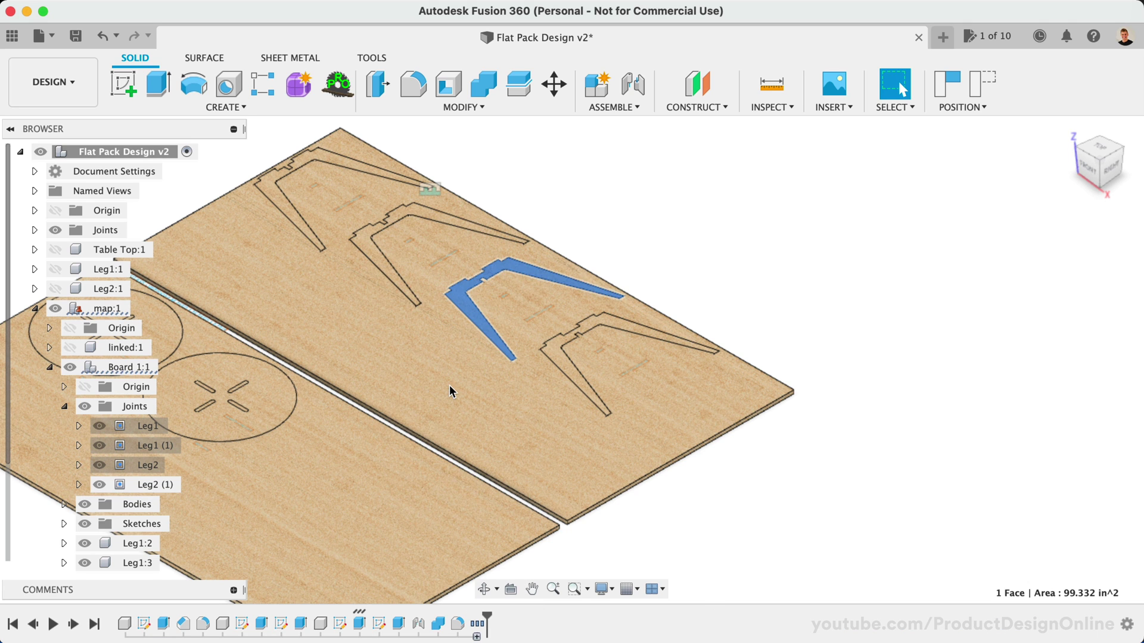
{"action": "right_click", "coordinate": [554, 359]}
{"action": "left_click", "coordinate": [554, 448]}
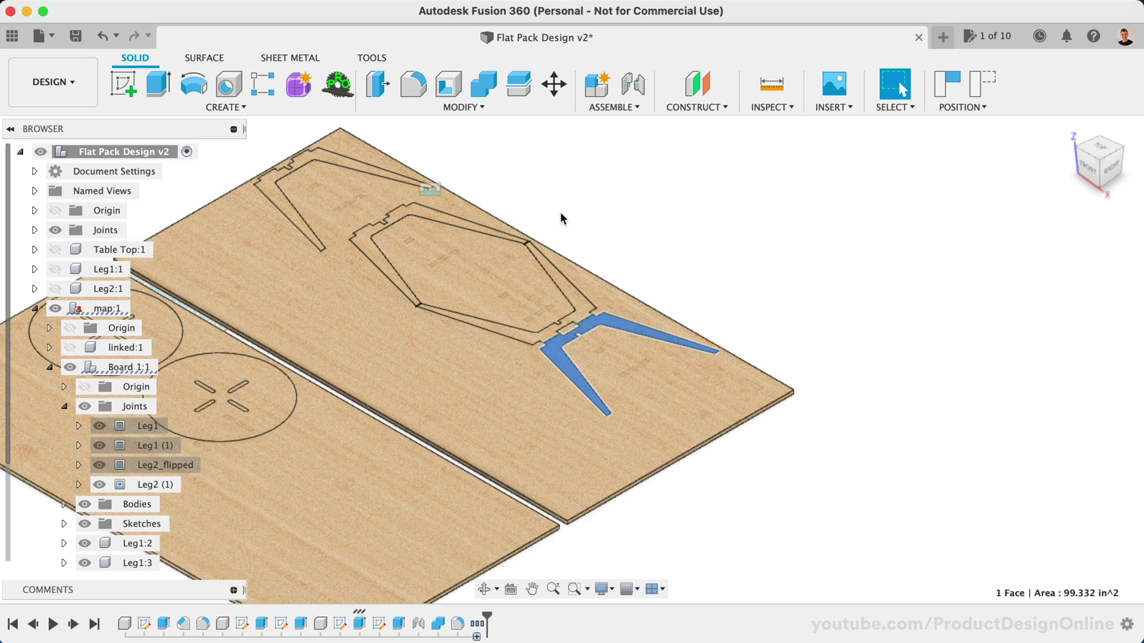
{"action": "right_click", "coordinate": [565, 291]}
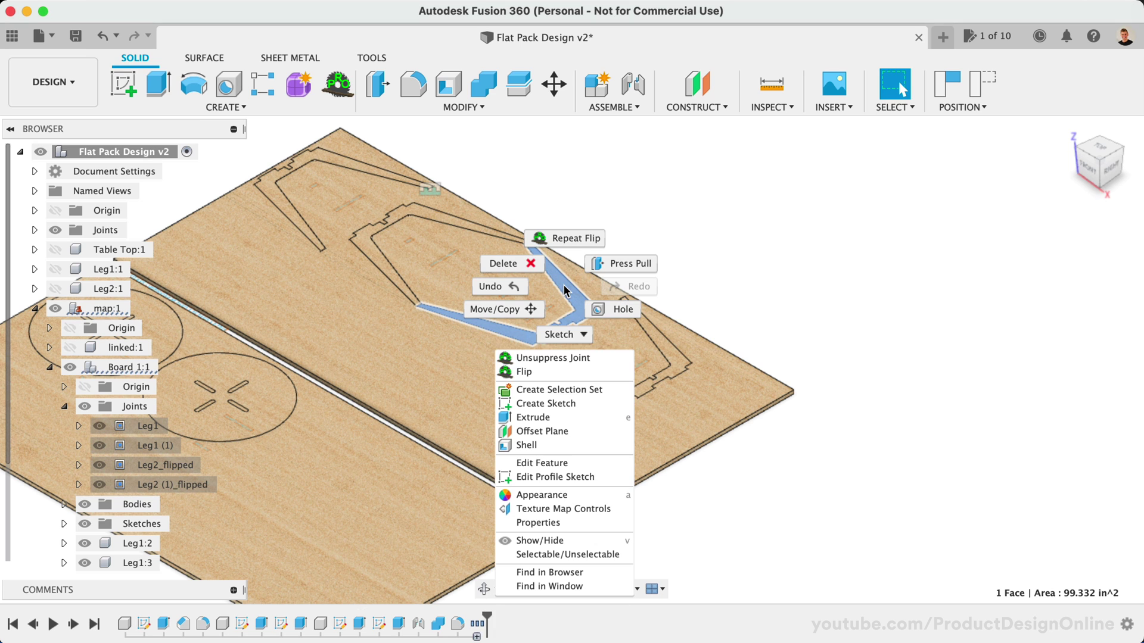
{"action": "left_click", "coordinate": [566, 370]}
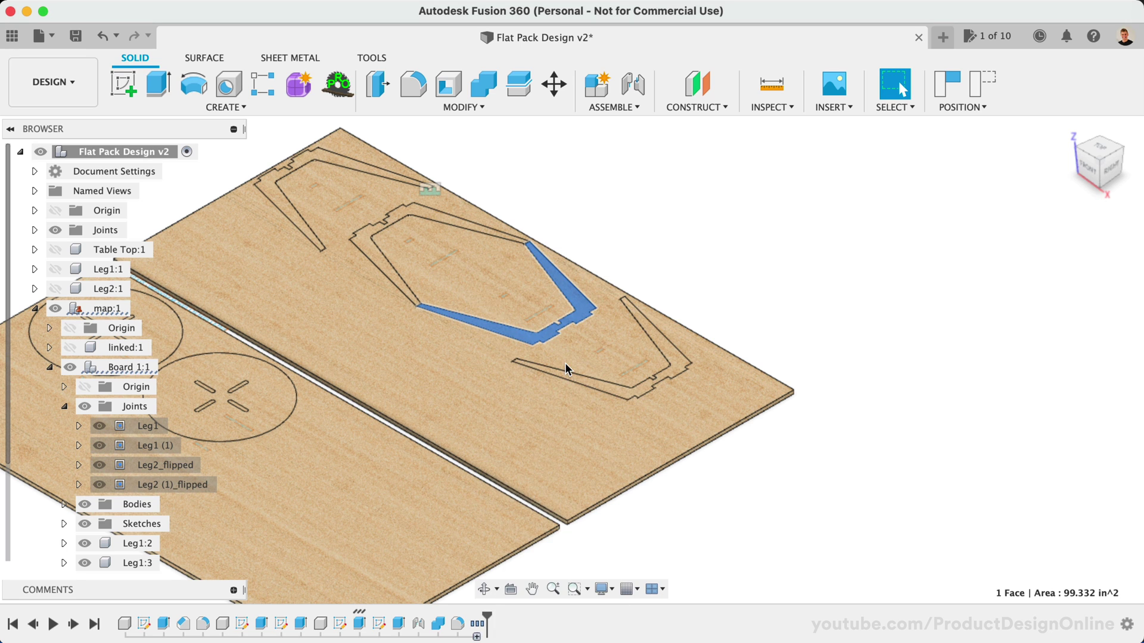
Step: Move the Leg2_flipped joint -10.00 in along the board to nest it
{"action": "left_click", "coordinate": [522, 305]}
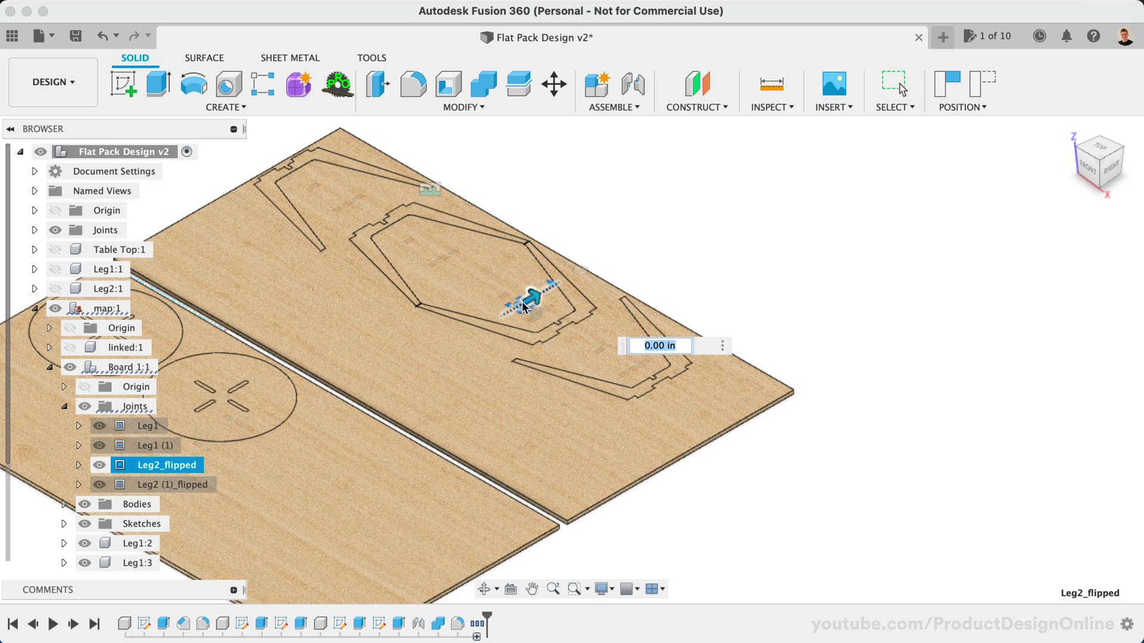
{"action": "mouse_move", "coordinate": [501, 313]}
{"action": "left_mouse_down"}
{"action": "mouse_move", "coordinate": [448, 317]}
{"action": "mouse_move", "coordinate": [439, 301]}
{"action": "left_mouse_up"}
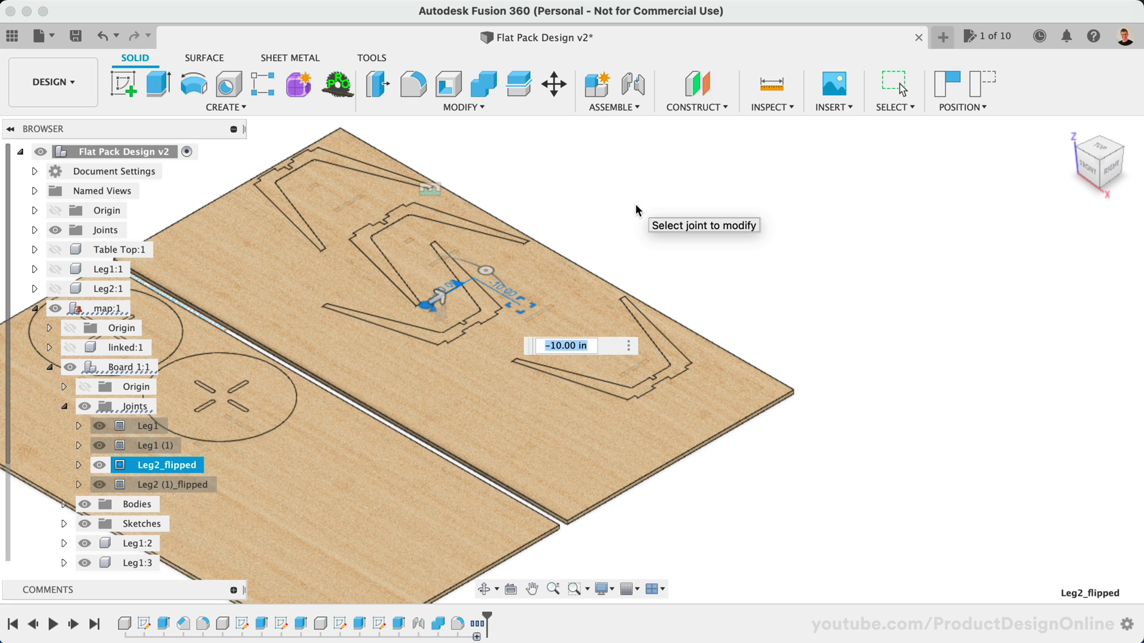
{"action": "key", "text": "Return"}
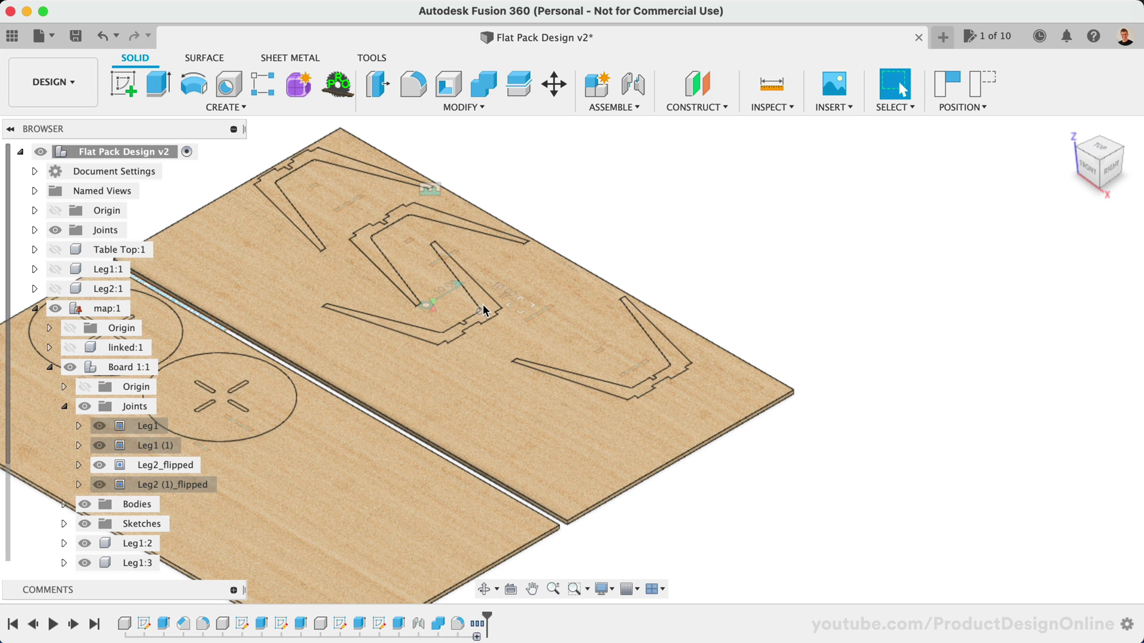
Step: Run MapBoards Pro Map Report on map:1 with default settings and save 'Flat Pack Design' HTML to Downloads
{"action": "right_click", "coordinate": [100, 311]}
{"action": "left_click", "coordinate": [102, 311]}
{"action": "right_click", "coordinate": [100, 310]}
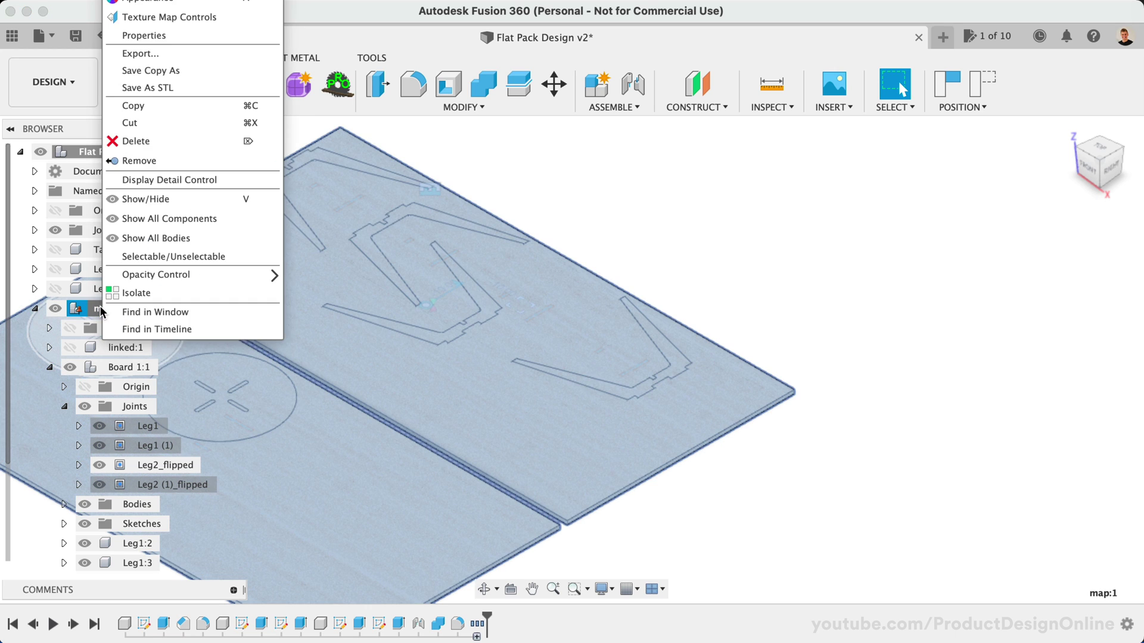
{"action": "left_click", "coordinate": [101, 310]}
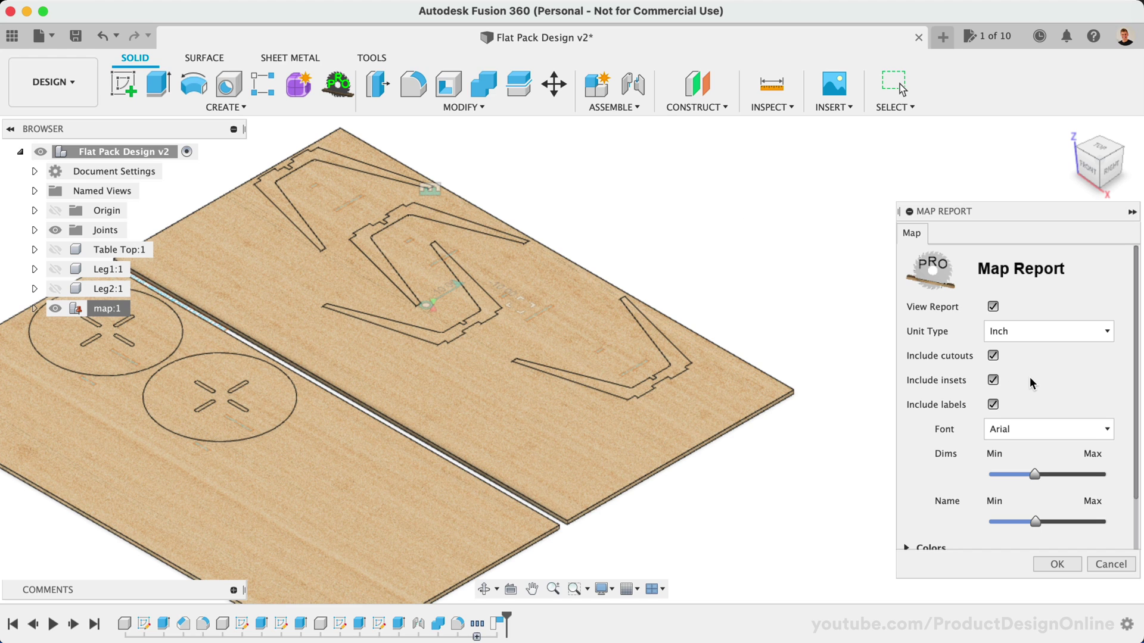
{"action": "scroll", "coordinate": [1031, 383], "scroll_direction": "down", "scroll_amount": 3}
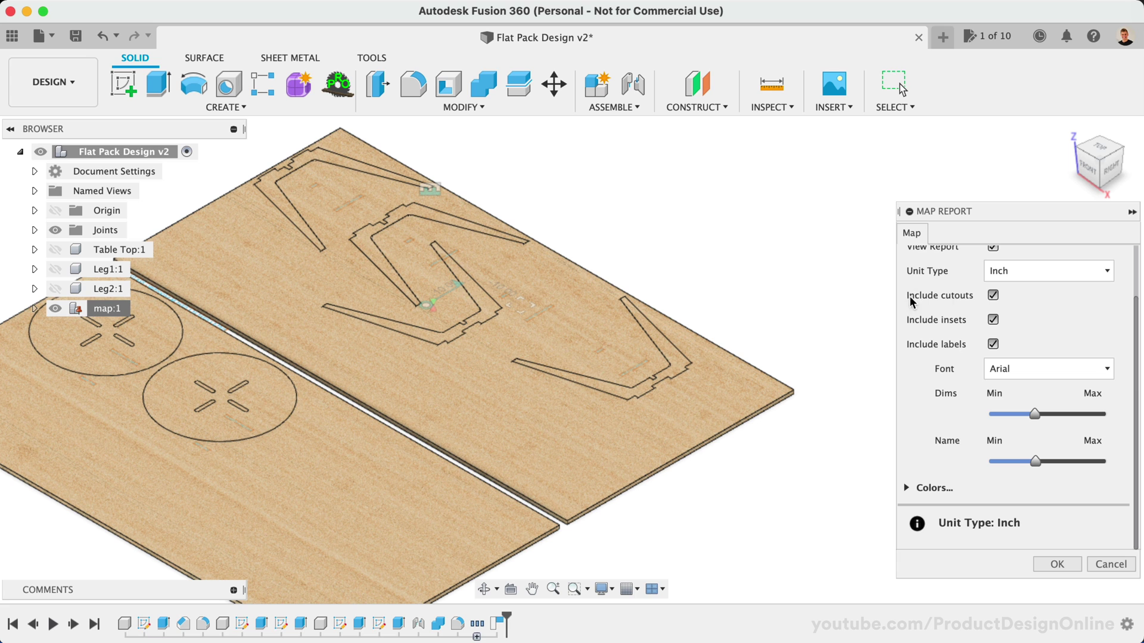
{"action": "left_click", "coordinate": [1059, 565]}
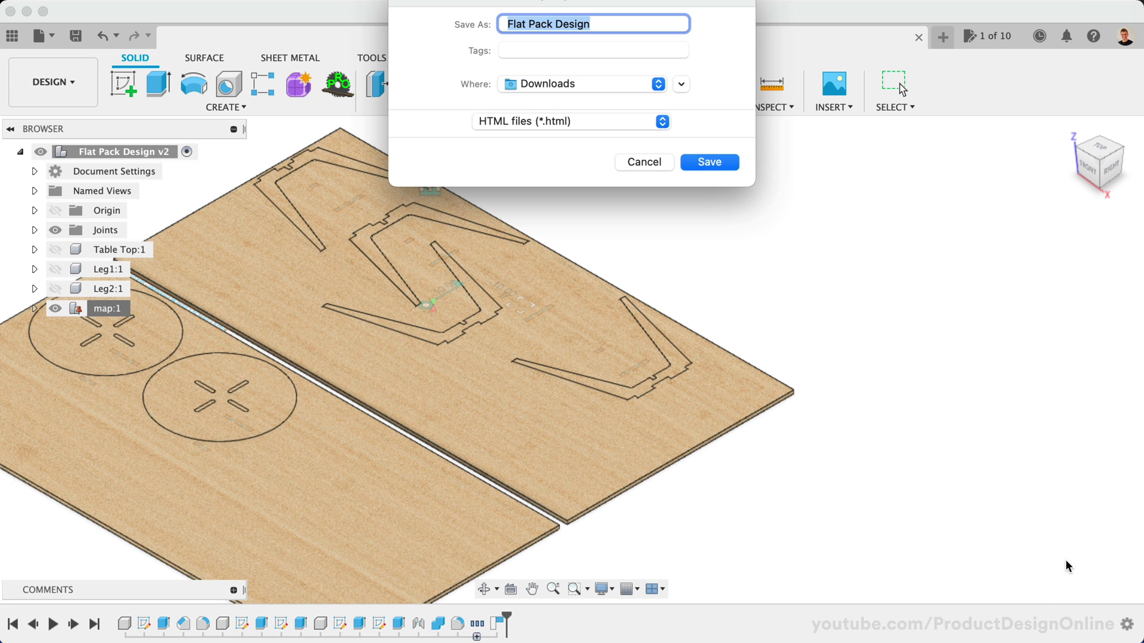
{"action": "left_click_drag", "start_coordinate": [549, 7], "coordinate": [551, 143]}
{"action": "left_click", "coordinate": [714, 308]}
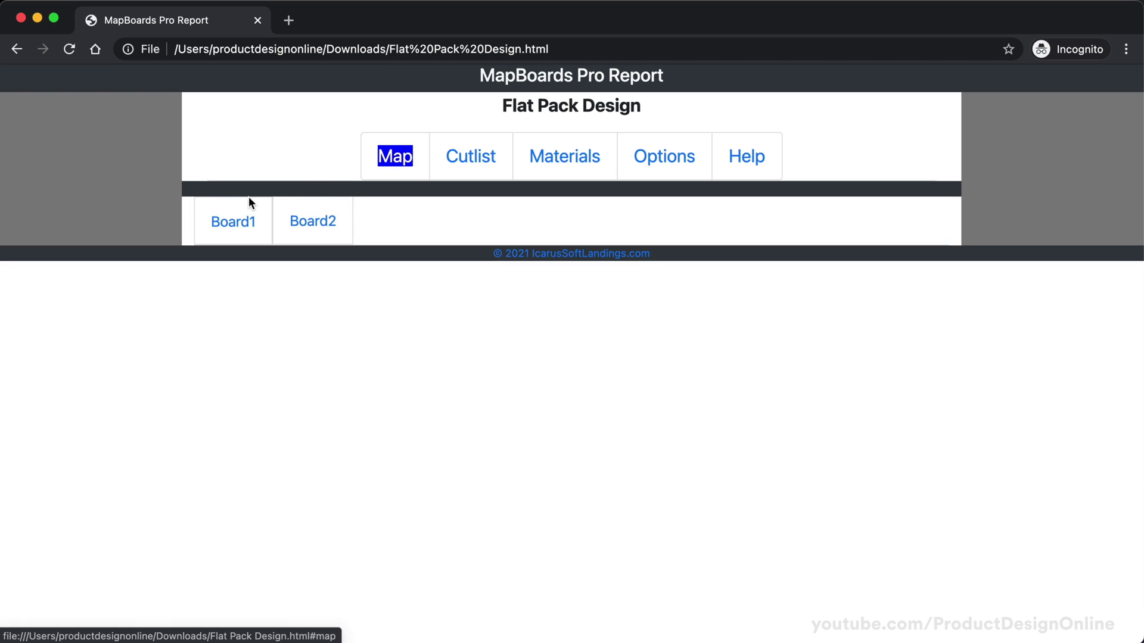
Step: View the Board1 and Board2 layouts, then the Cutlist and Materials tables in the report
{"action": "left_click", "coordinate": [234, 221]}
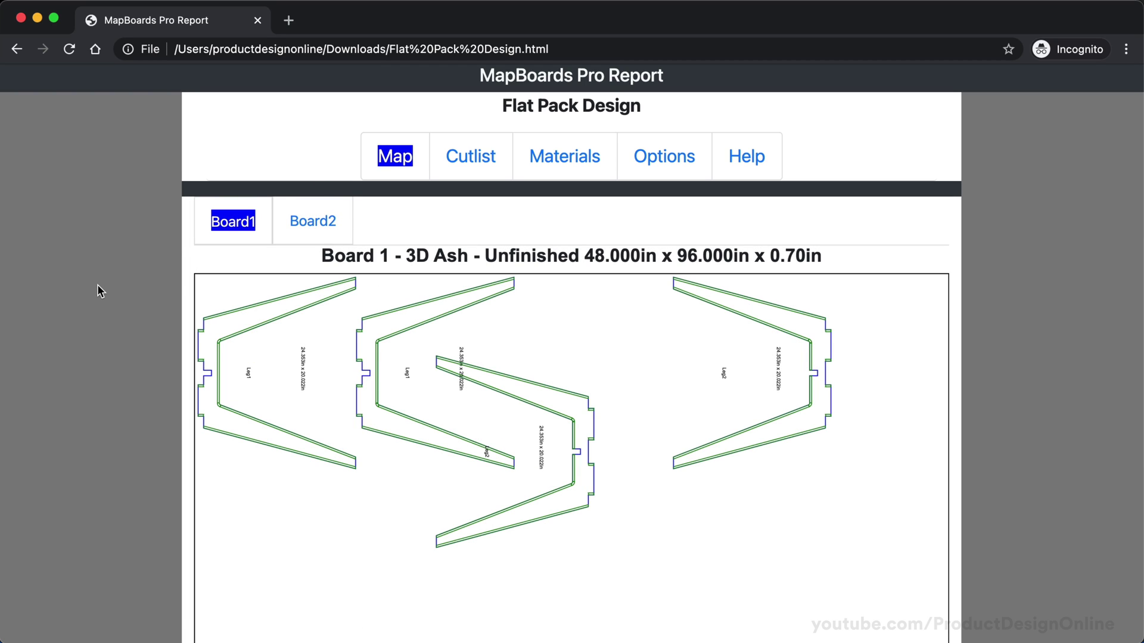
{"action": "left_click", "coordinate": [298, 221]}
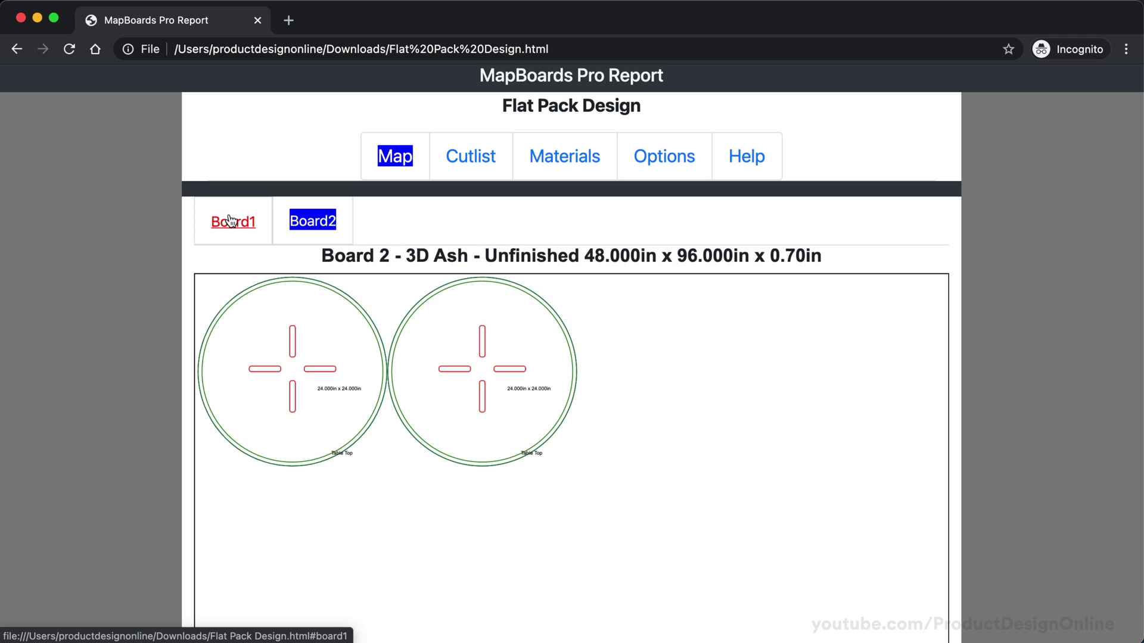
{"action": "left_click", "coordinate": [231, 221]}
{"action": "left_click", "coordinate": [472, 157]}
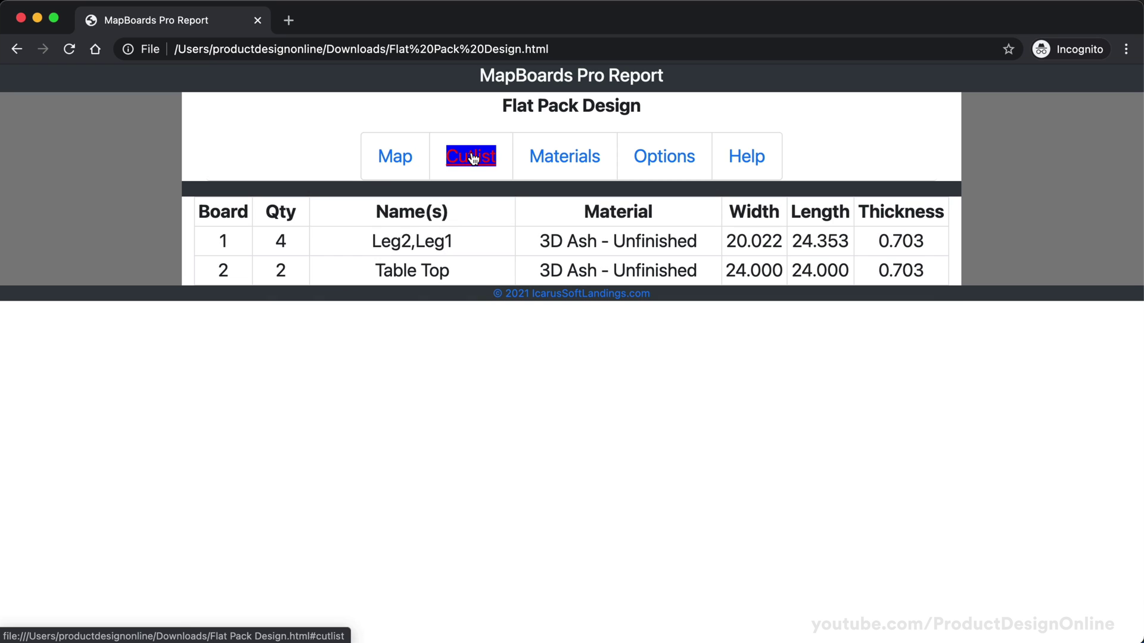
{"action": "left_click", "coordinate": [561, 159]}
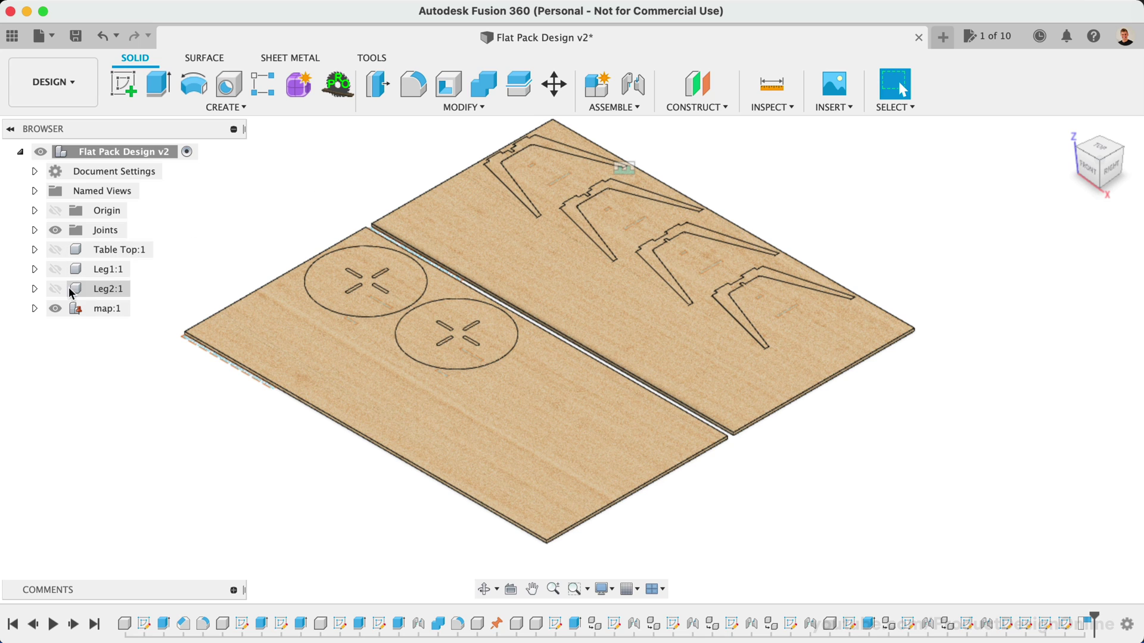
Step: Expand map:1 in the Browser to show its Origin, linked body, Board 1 and Board 2
{"action": "left_click", "coordinate": [35, 308]}
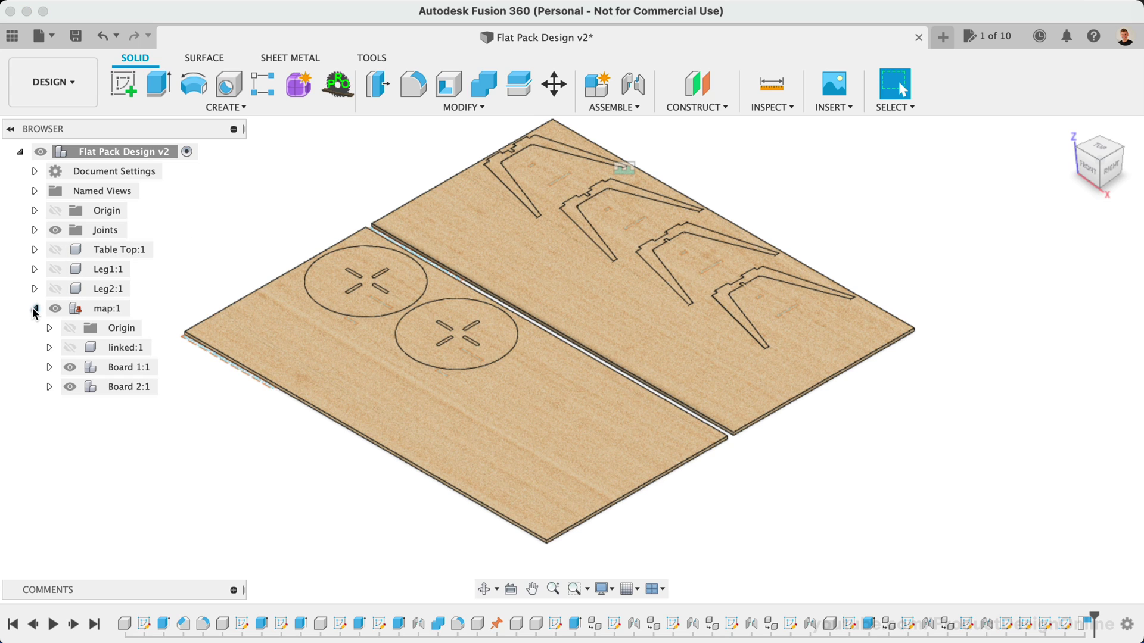